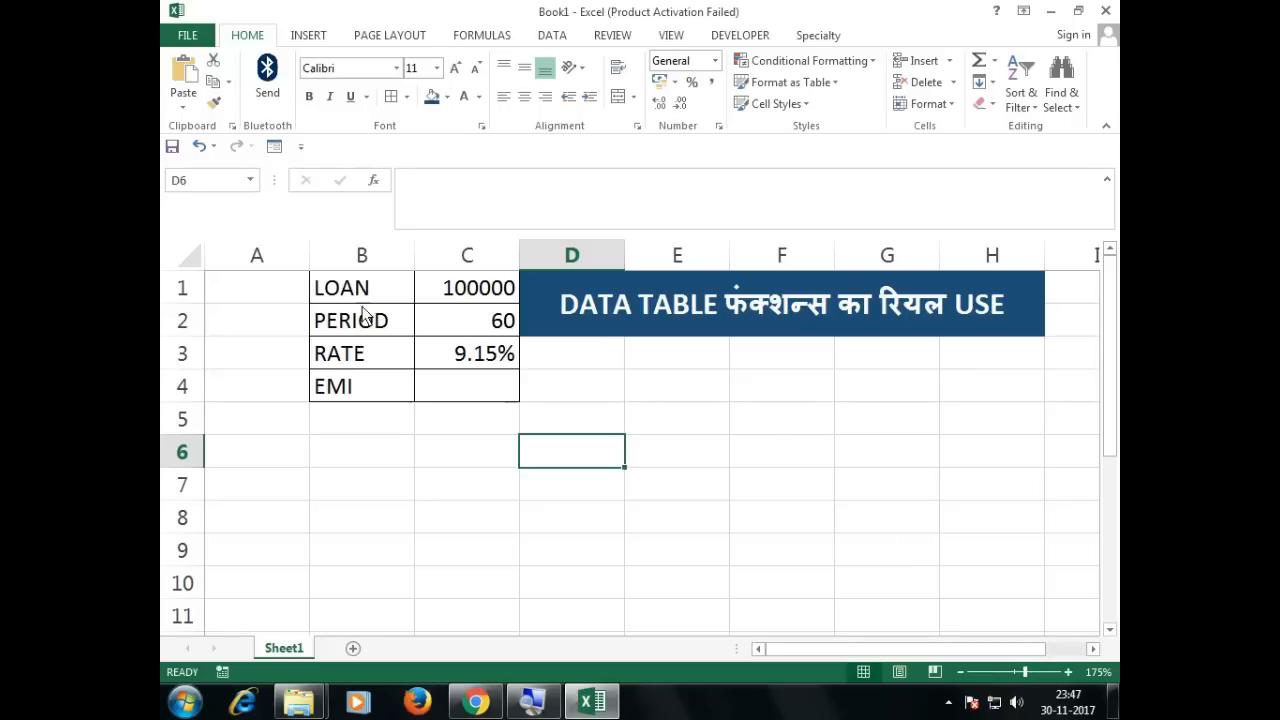
Calculate the monthly EMI in cell C4 with the formula =PMT(C3/12,C2,-C1)
{"action": "left_click", "coordinate": [431, 392]}
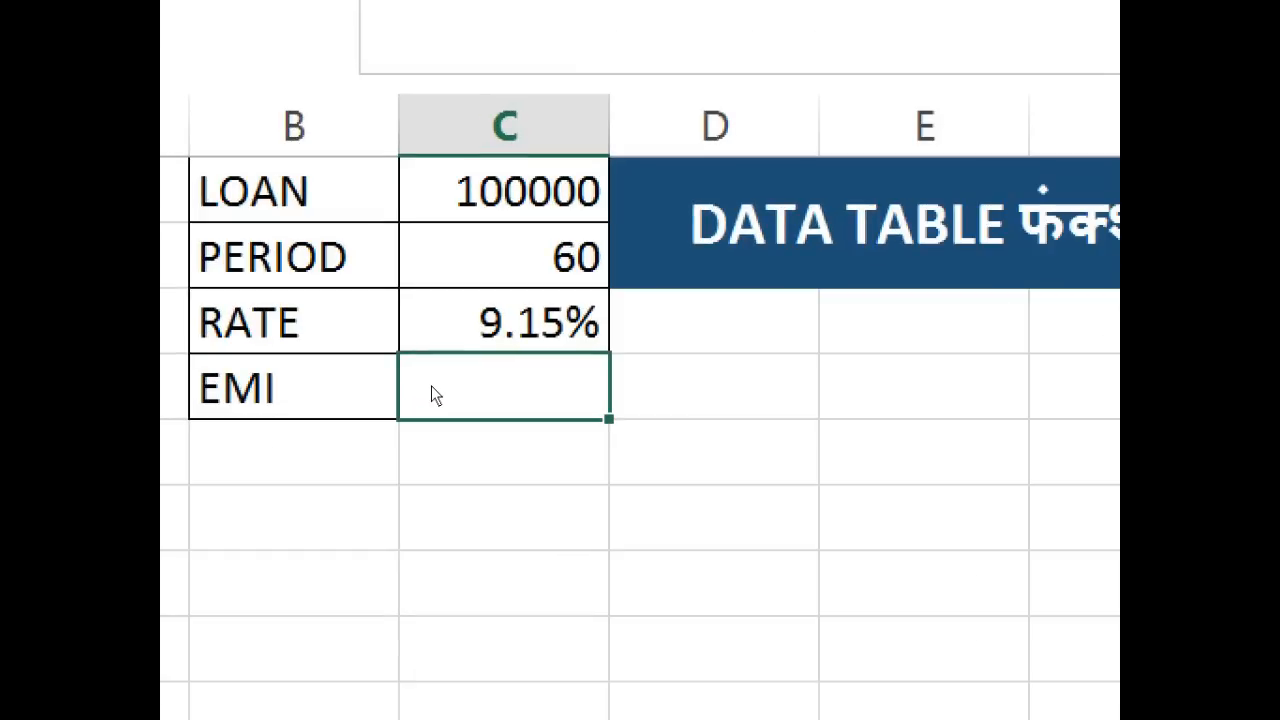
{"action": "type", "text": "=PMT"}
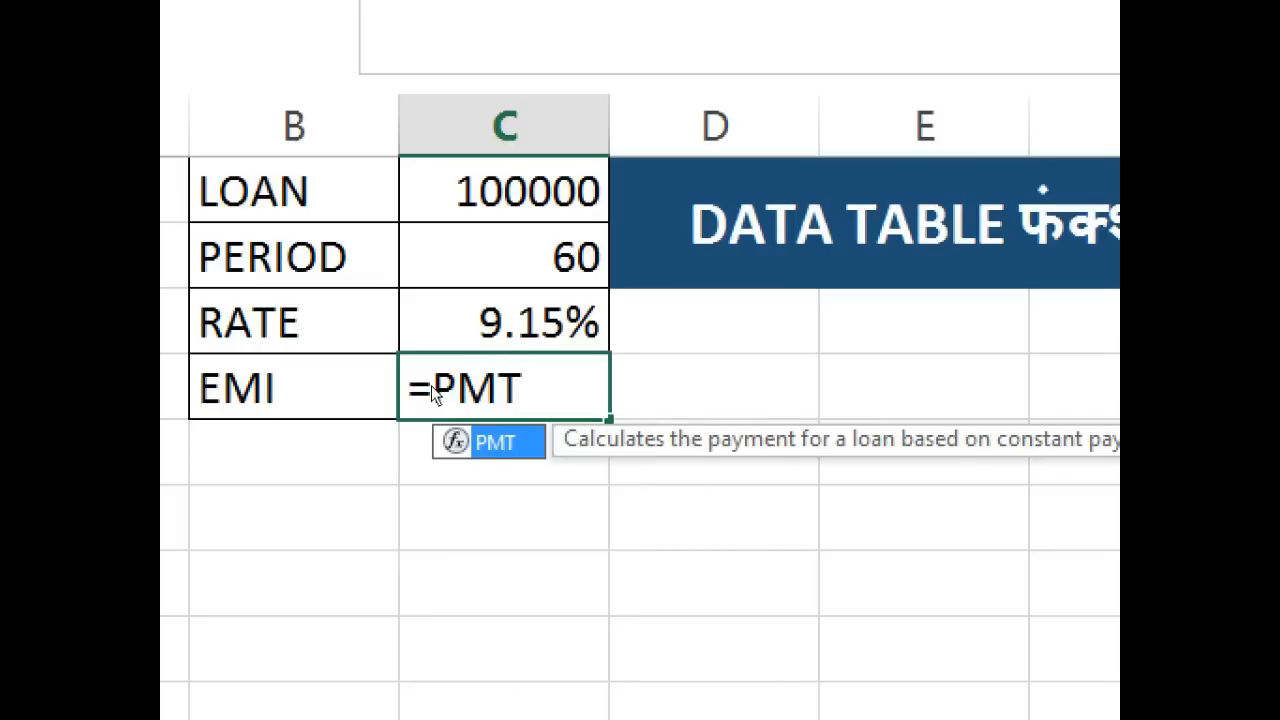
{"action": "type", "text": "("}
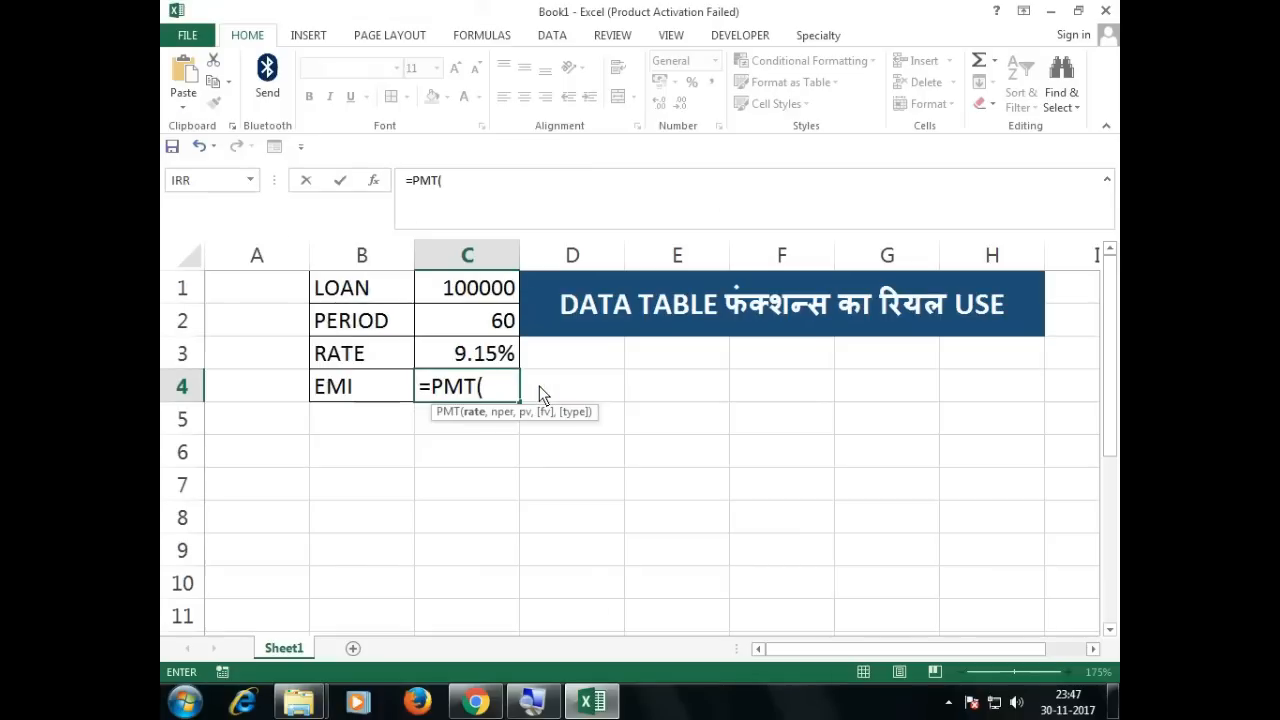
{"action": "left_click", "coordinate": [452, 360]}
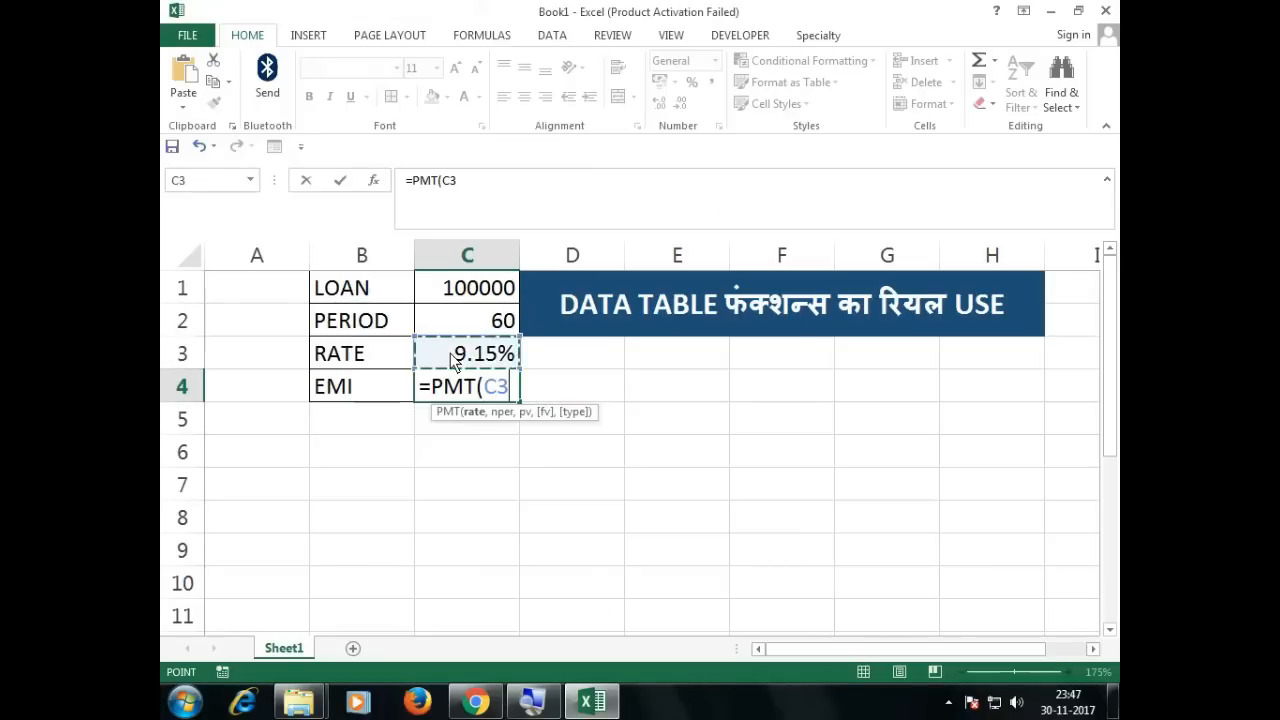
{"action": "type", "text": "/12"}
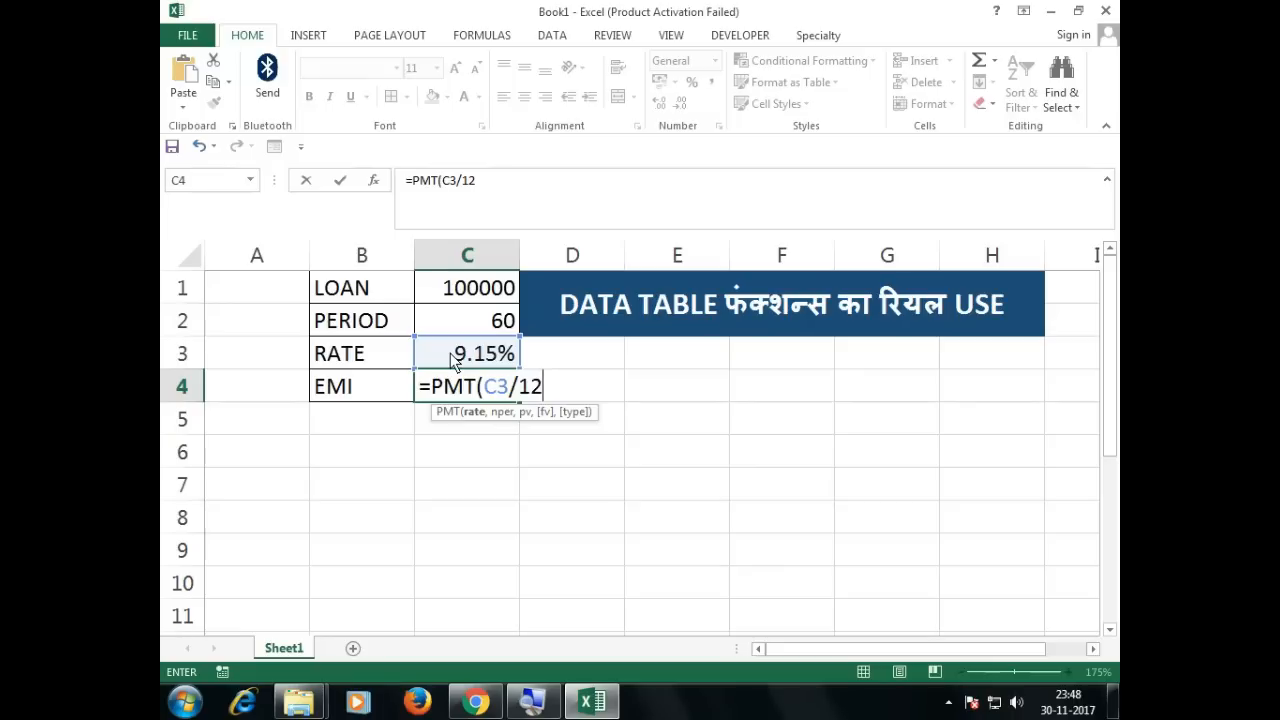
{"action": "type", "text": ","}
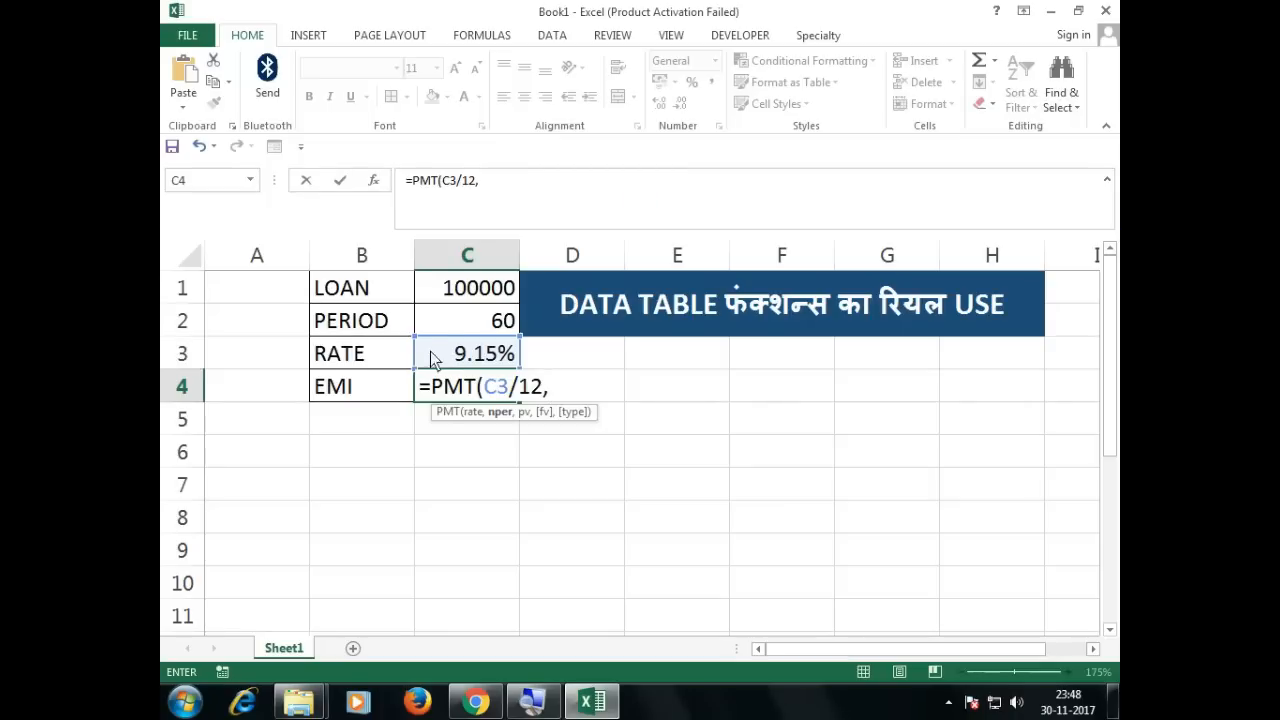
{"action": "left_click", "coordinate": [447, 324]}
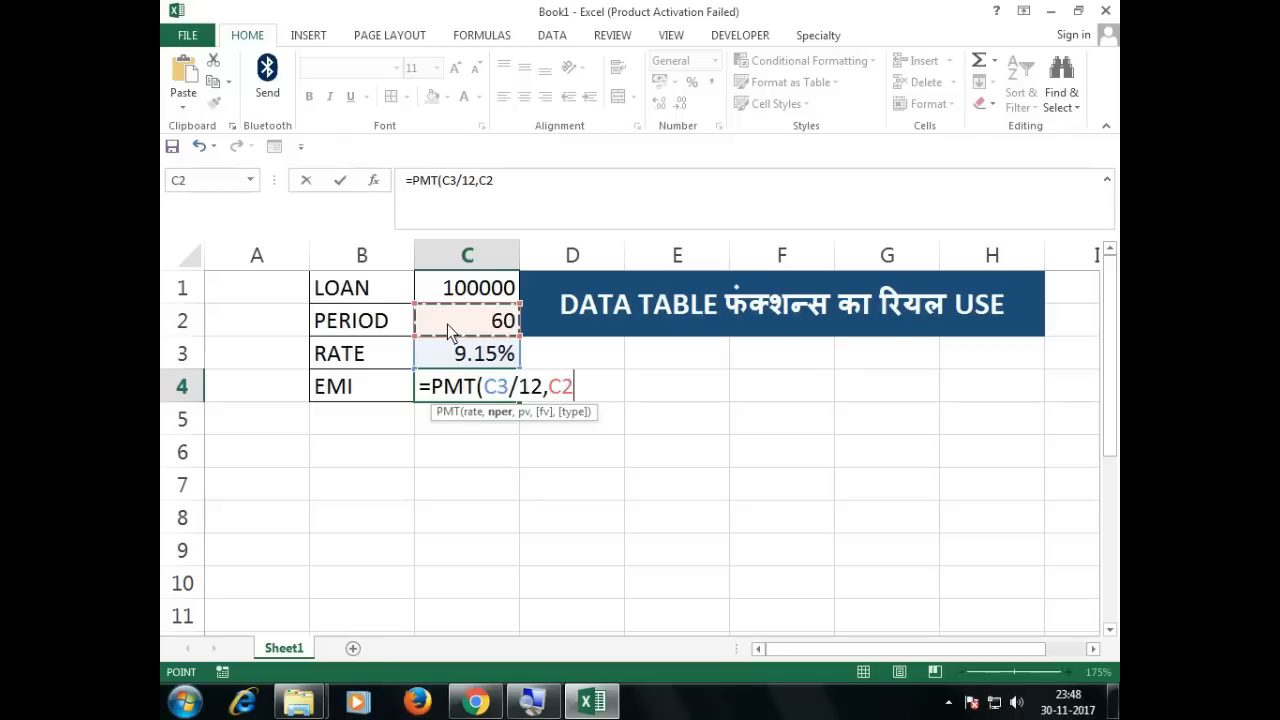
{"action": "type", "text": ","}
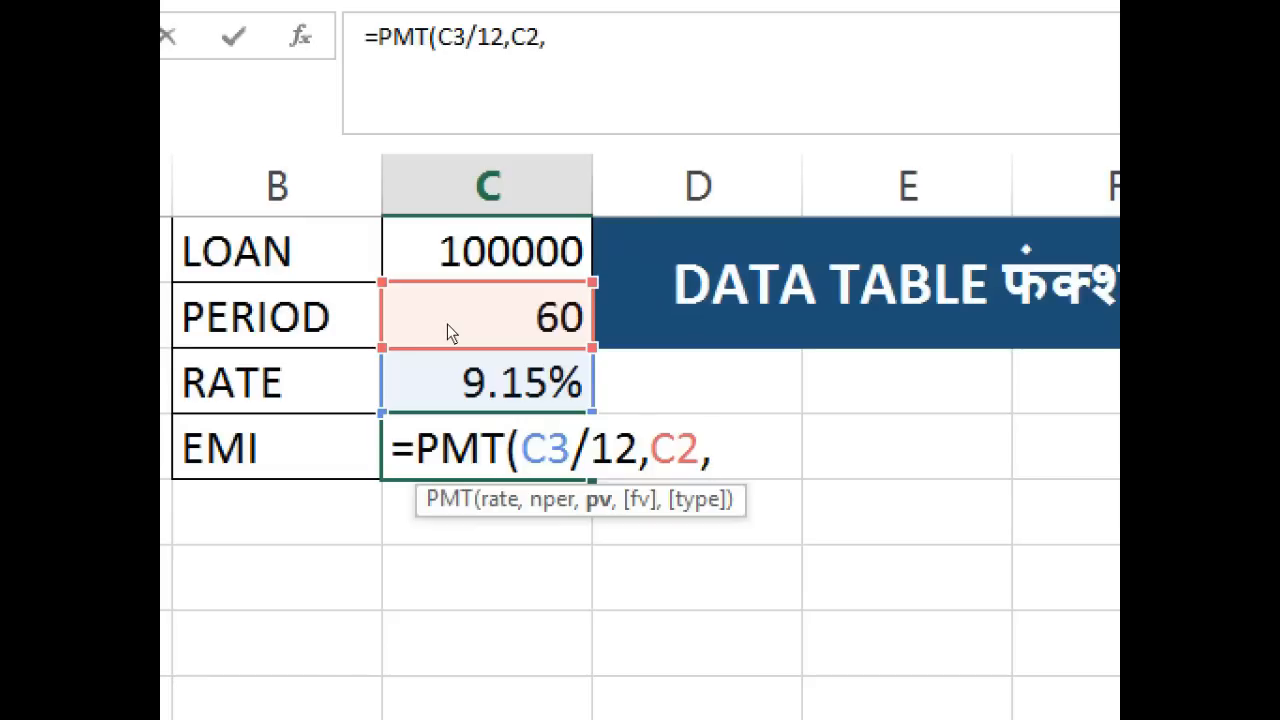
{"action": "type", "text": "-"}
{"action": "left_click", "coordinate": [455, 262]}
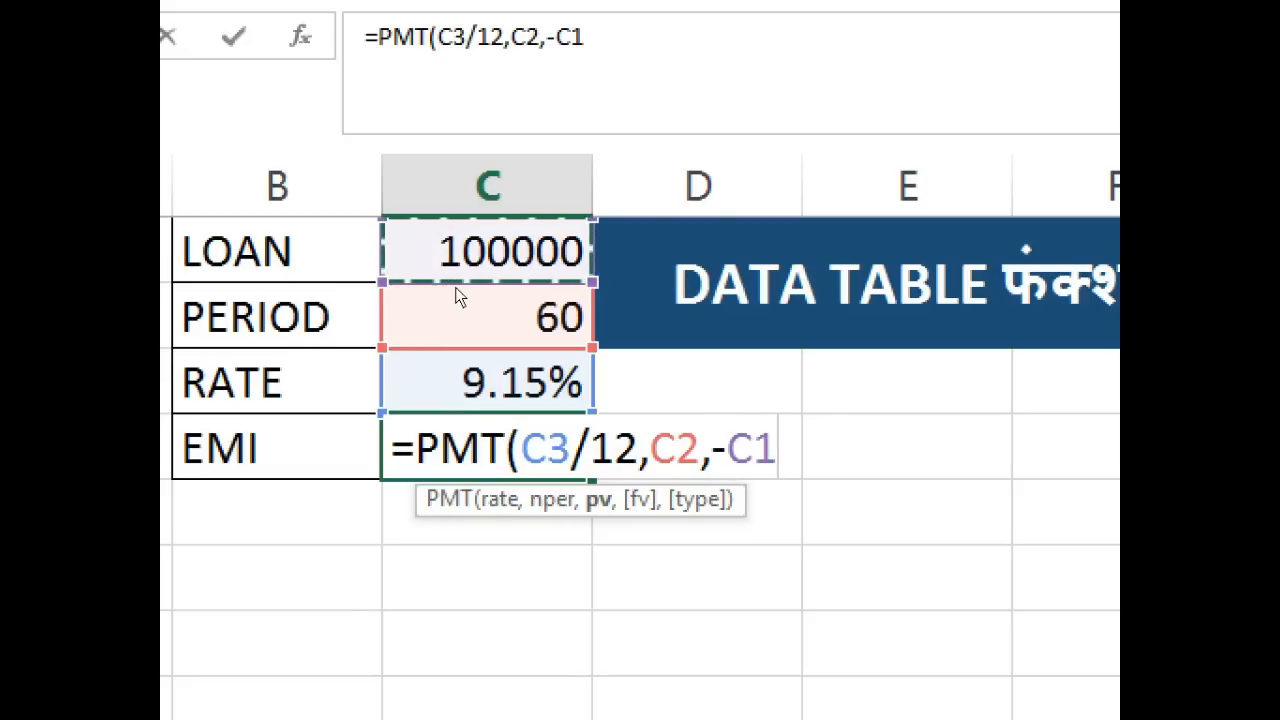
{"action": "type", "text": ")"}
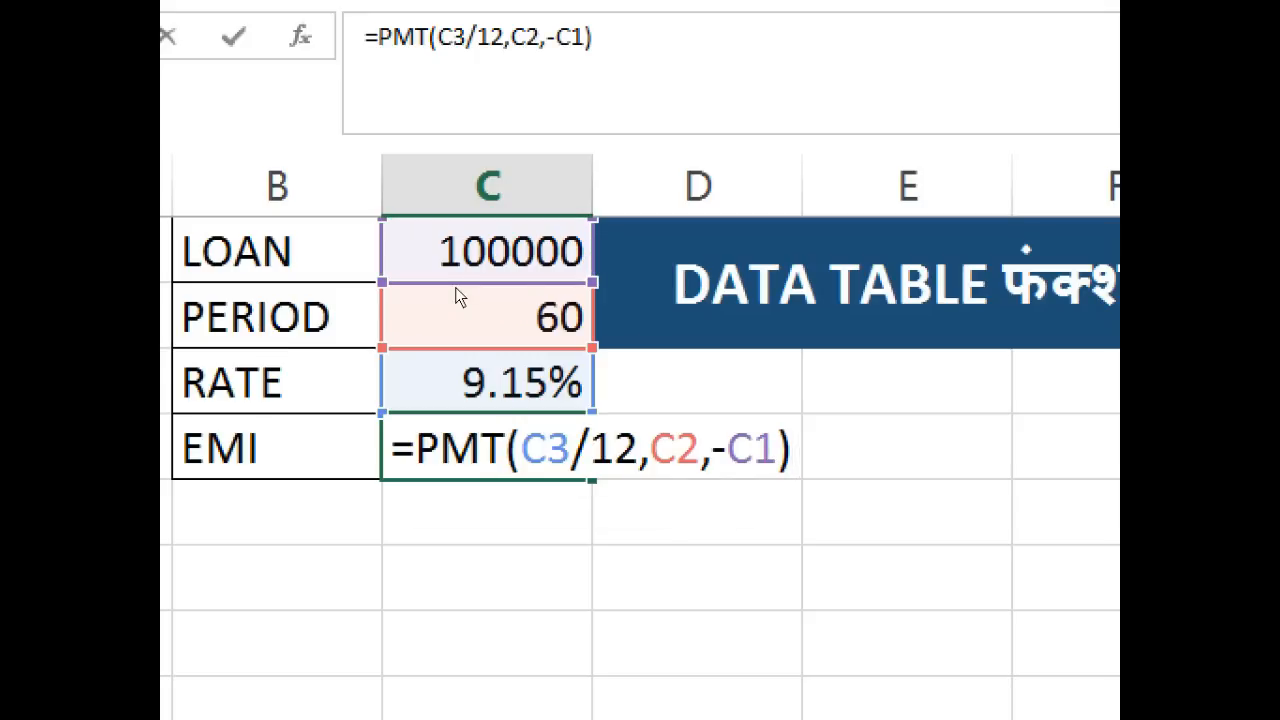
{"action": "key", "text": "Return"}
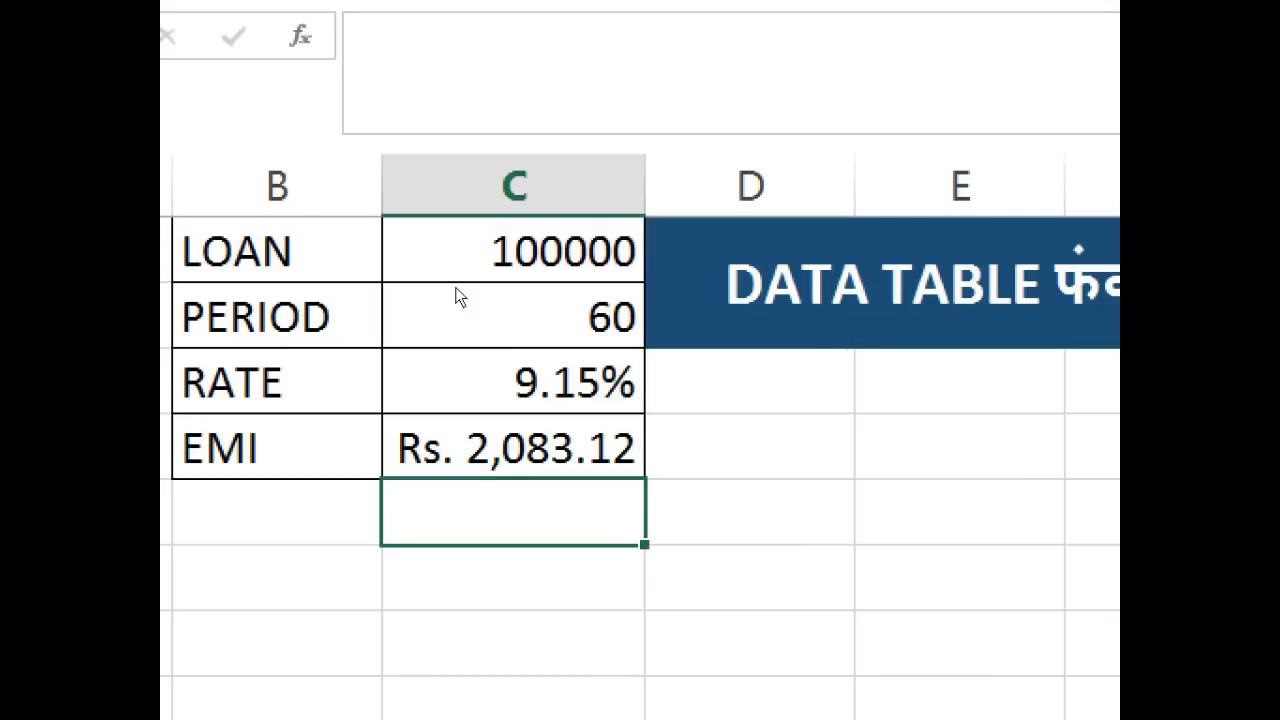
Set the loan amount in C1 to 1000000 and widen column C slightly
{"action": "left_click", "coordinate": [456, 251]}
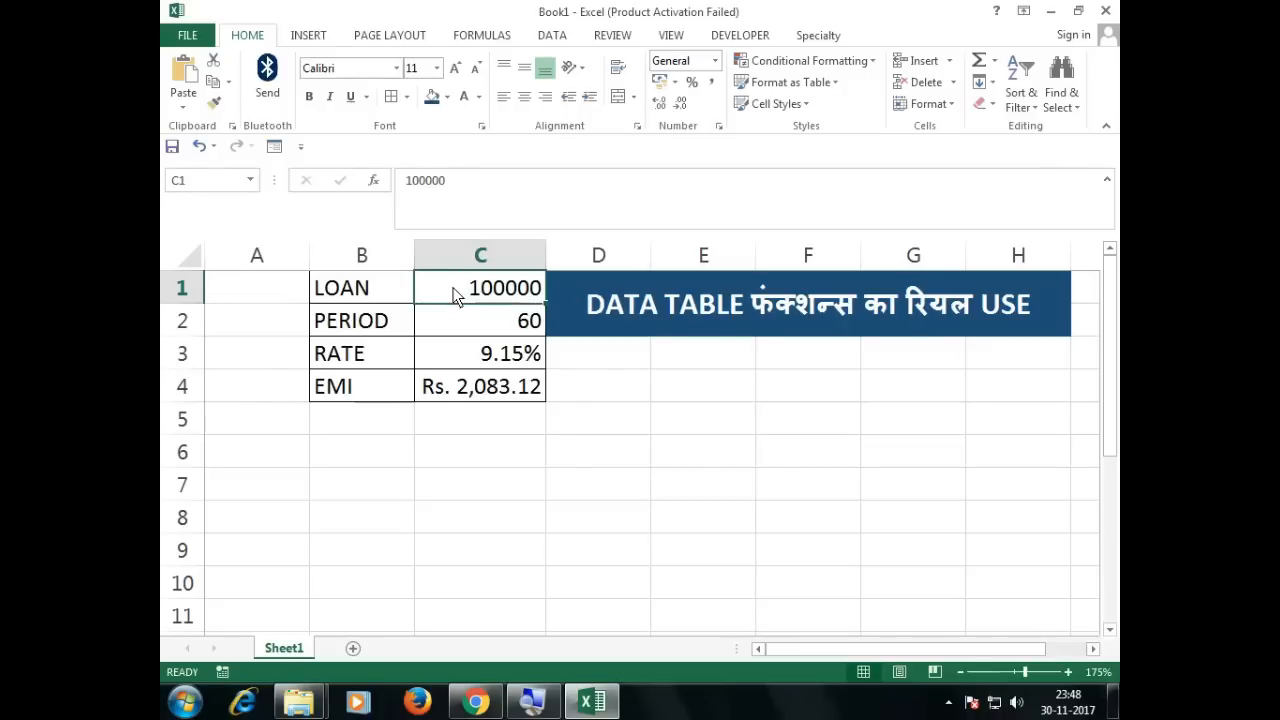
{"action": "left_click", "coordinate": [459, 386]}
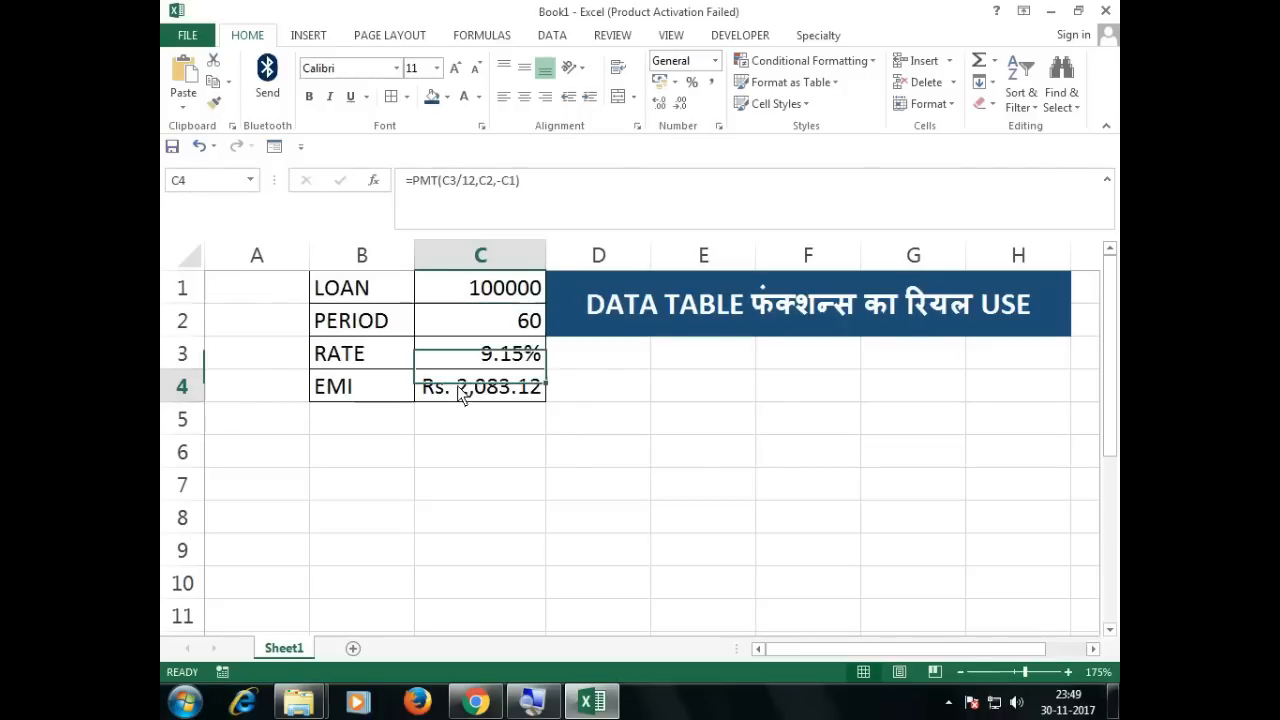
{"action": "left_click", "coordinate": [487, 325]}
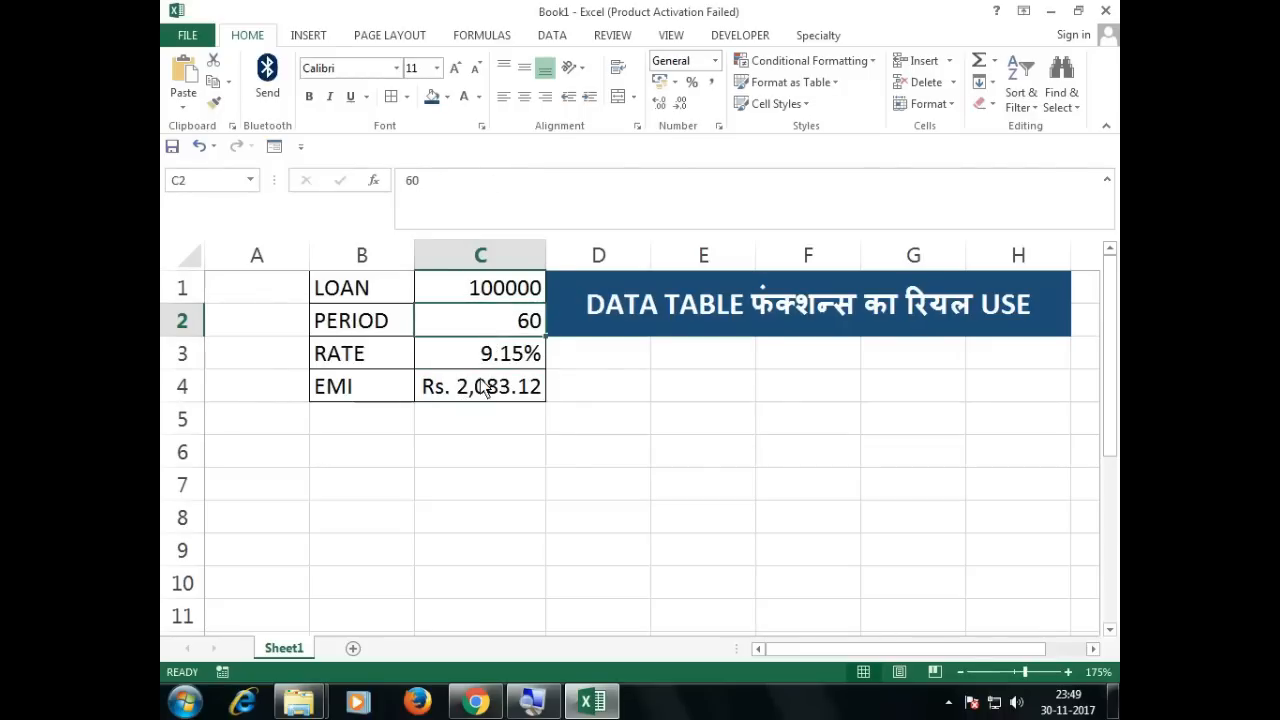
{"action": "left_click", "coordinate": [485, 384]}
{"action": "left_click", "coordinate": [516, 297]}
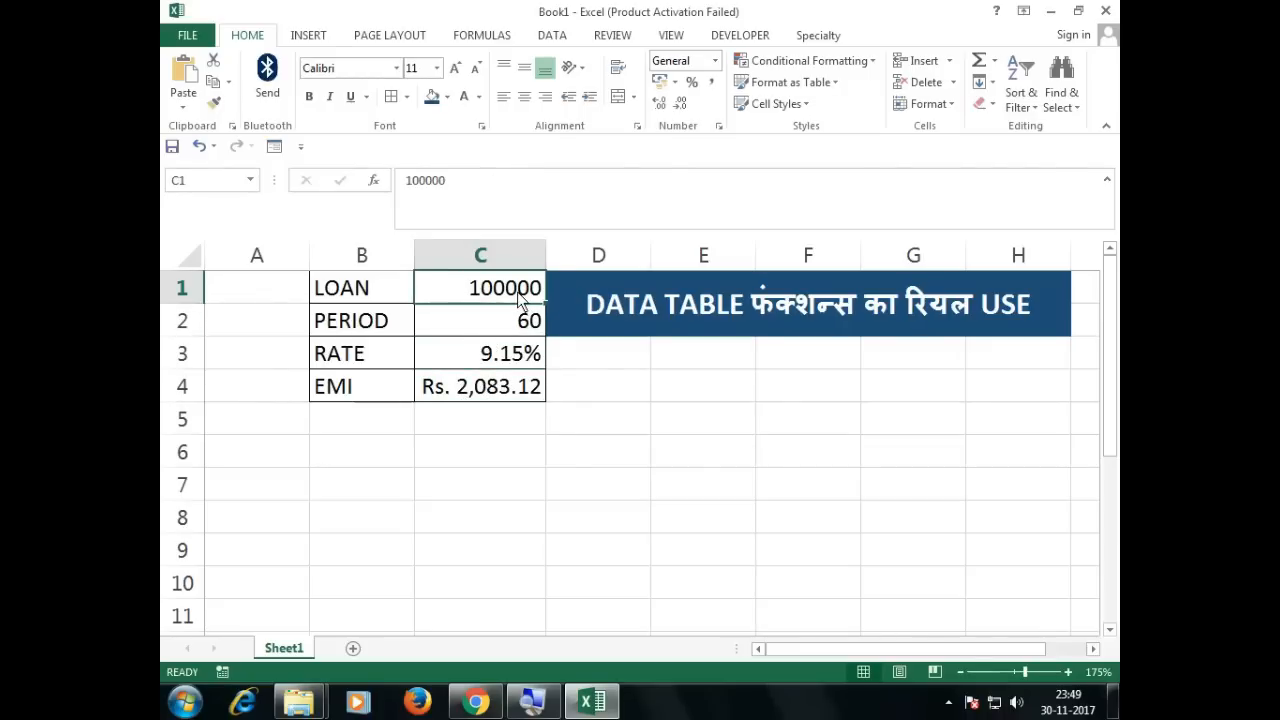
{"action": "type", "text": "1000000"}
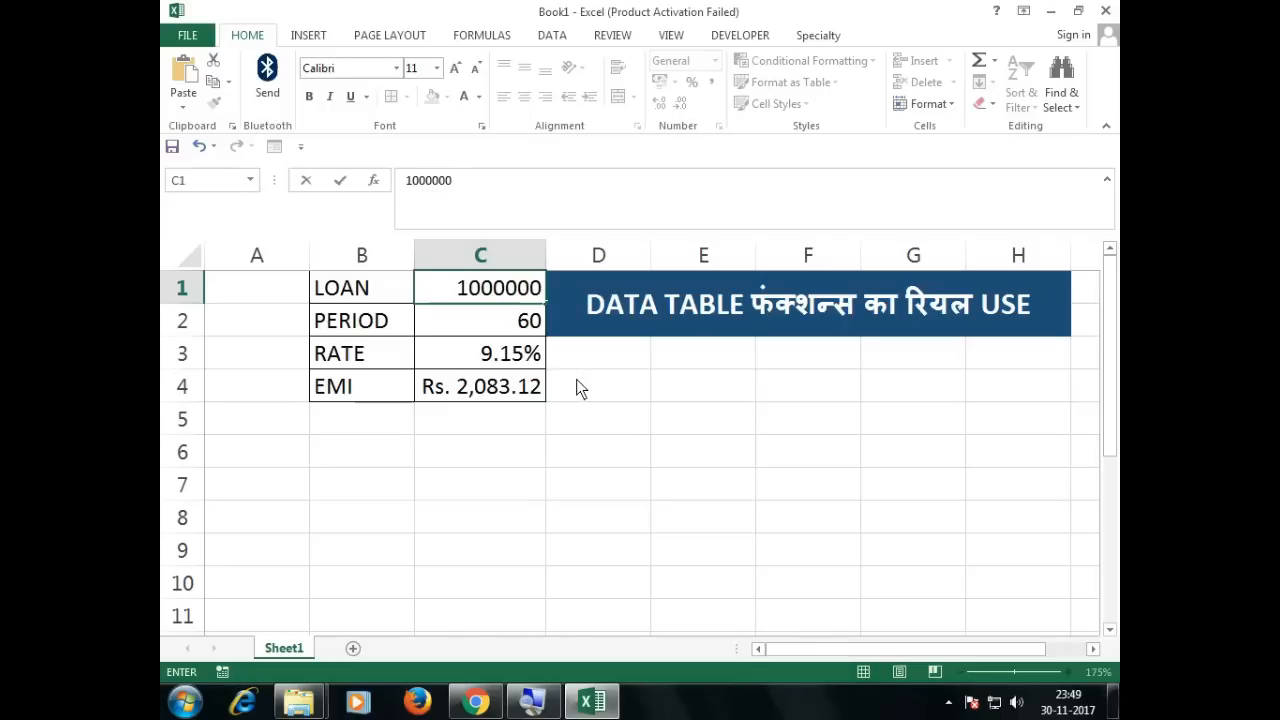
{"action": "key", "text": "Return"}
{"action": "left_click_drag", "start_coordinate": [547, 256], "coordinate": [561, 256]}
{"action": "left_click", "coordinate": [489, 392]}
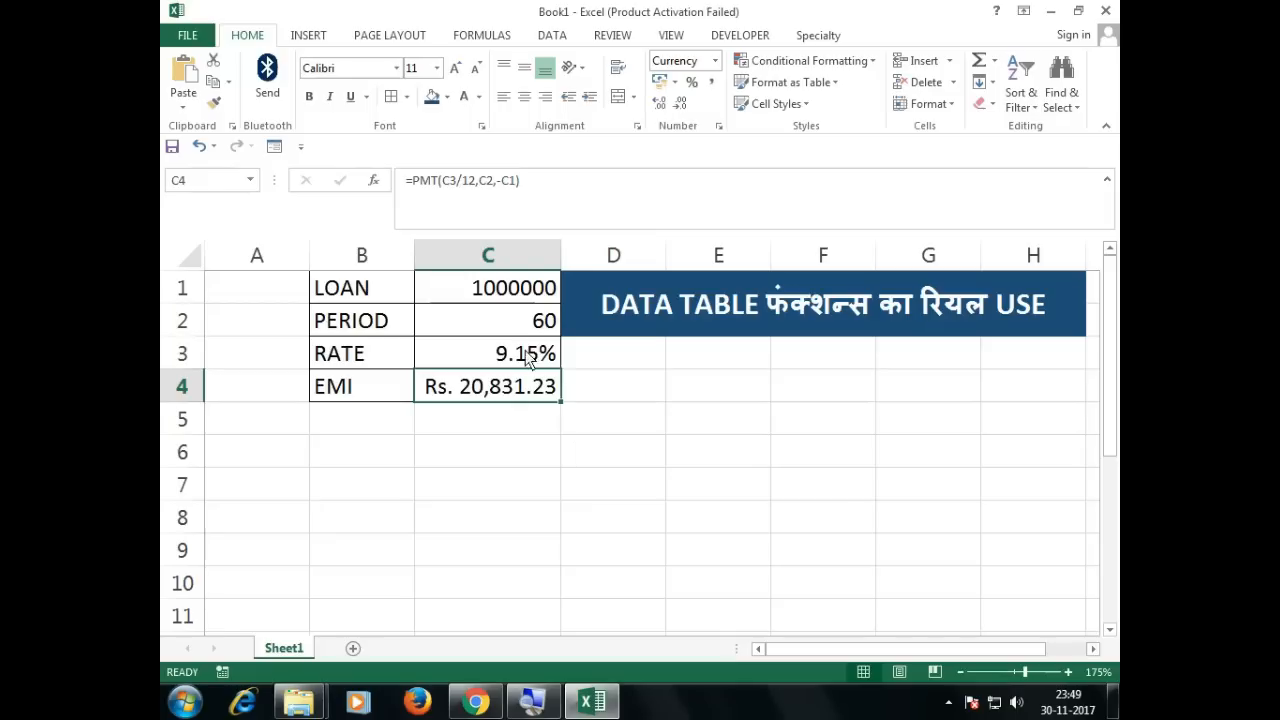
Set the loan period in C2 to 120
{"action": "left_click", "coordinate": [517, 294]}
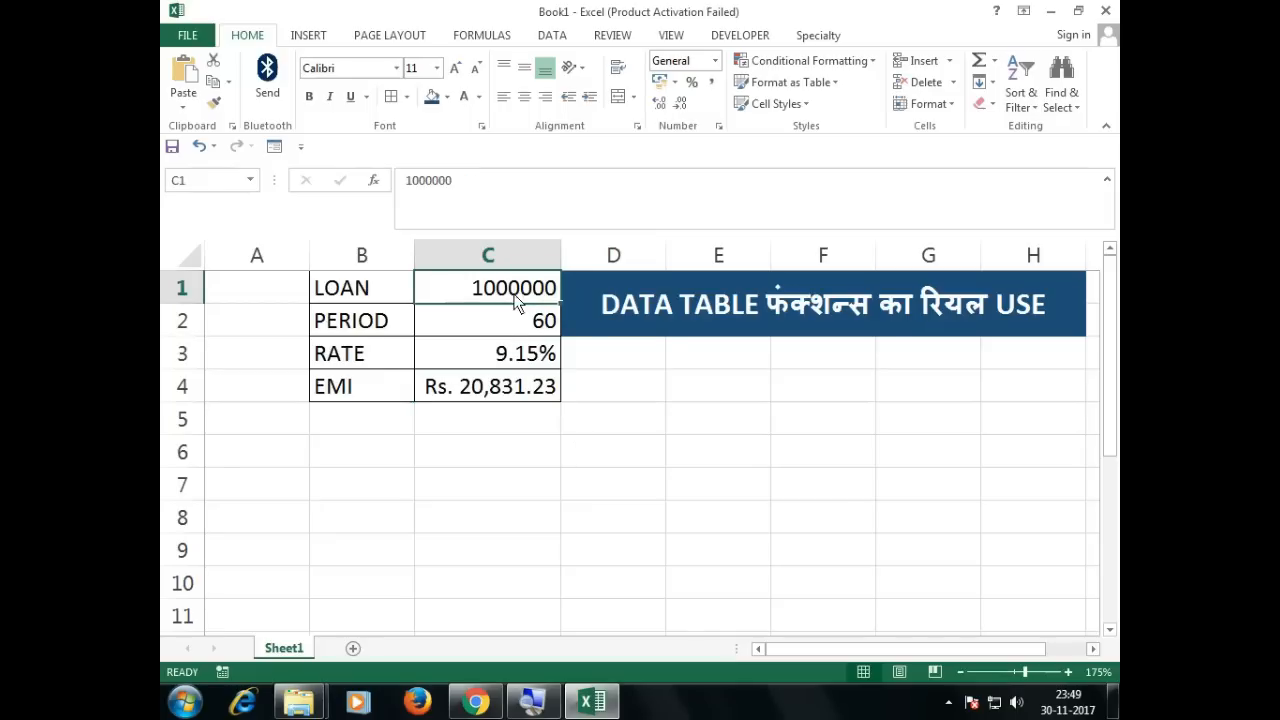
{"action": "left_click", "coordinate": [516, 330]}
{"action": "left_click", "coordinate": [510, 386]}
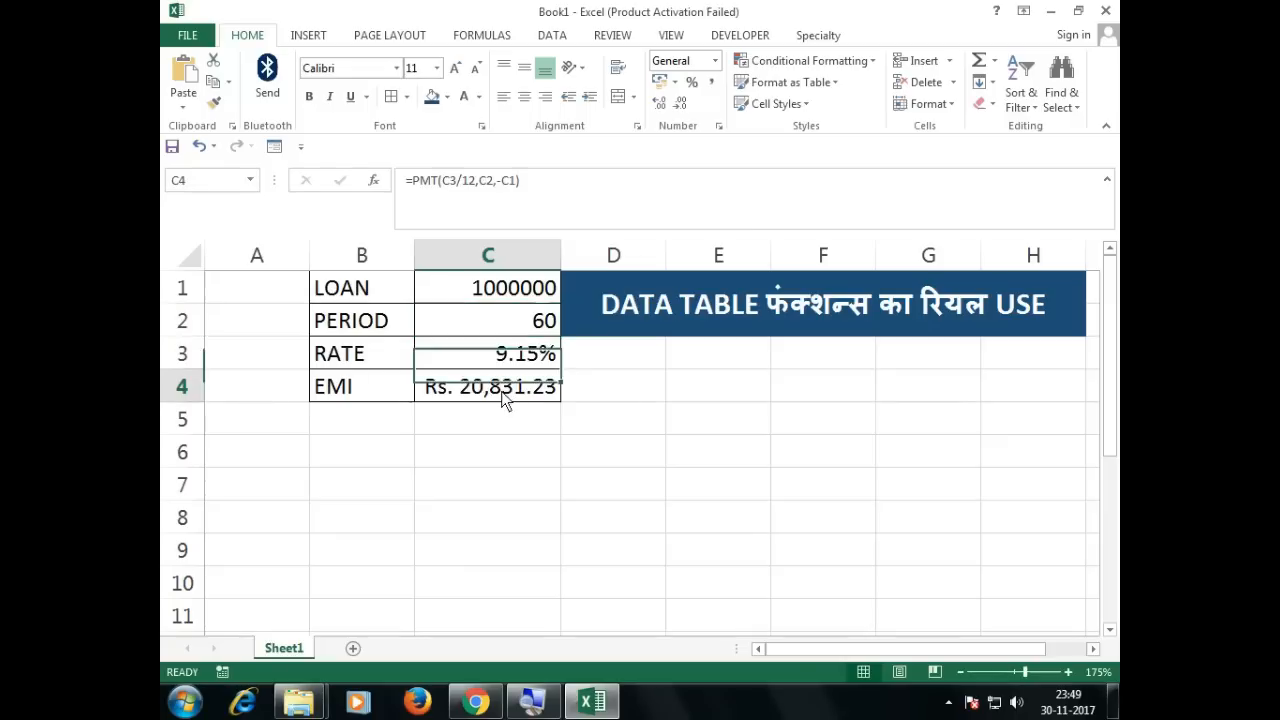
{"action": "left_click", "coordinate": [540, 330]}
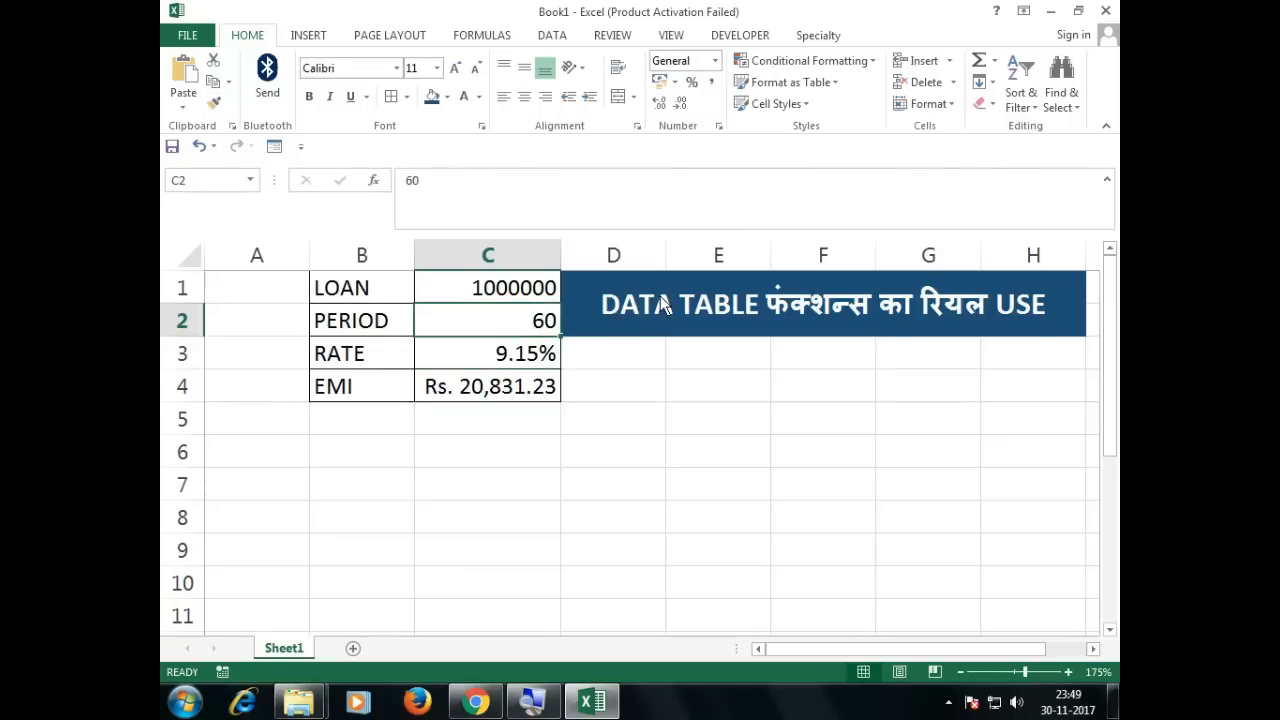
{"action": "type", "text": "120"}
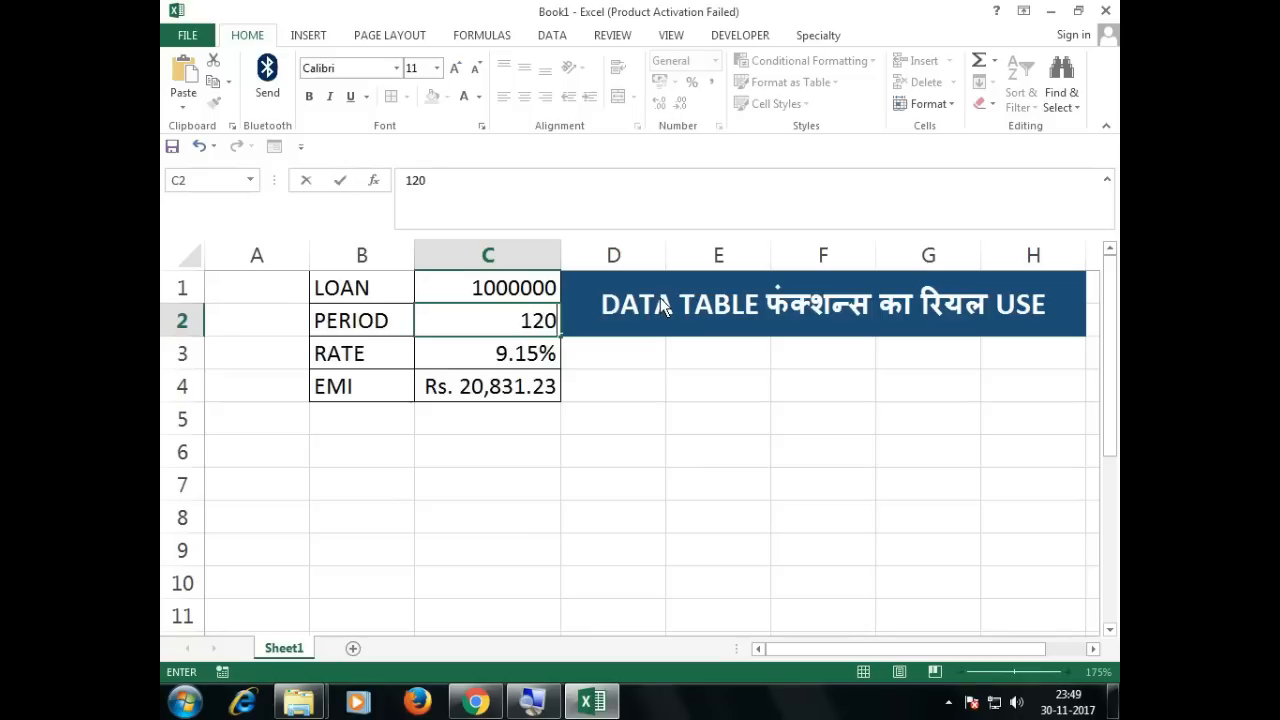
{"action": "key", "text": "Return"}
{"action": "left_click", "coordinate": [535, 330]}
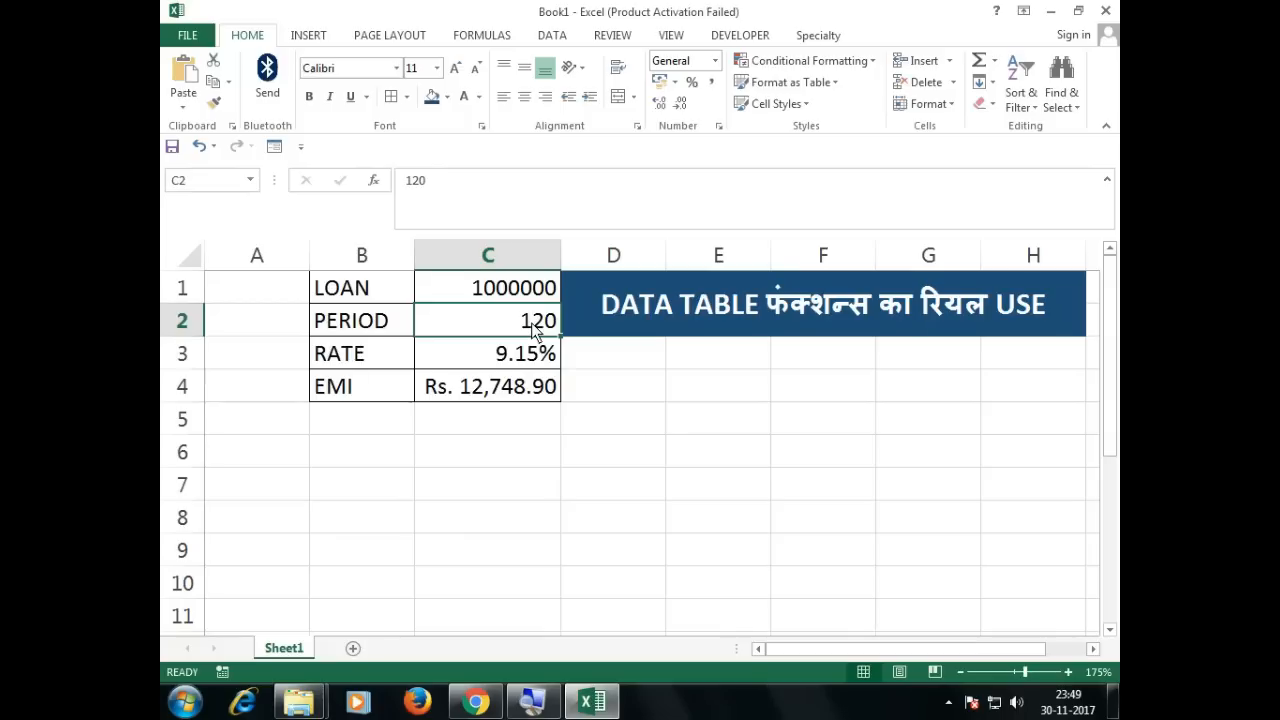
Start a row of loan periods beside the EMI cell with 24 in D4 and 36 in E4
{"action": "left_click", "coordinate": [612, 400]}
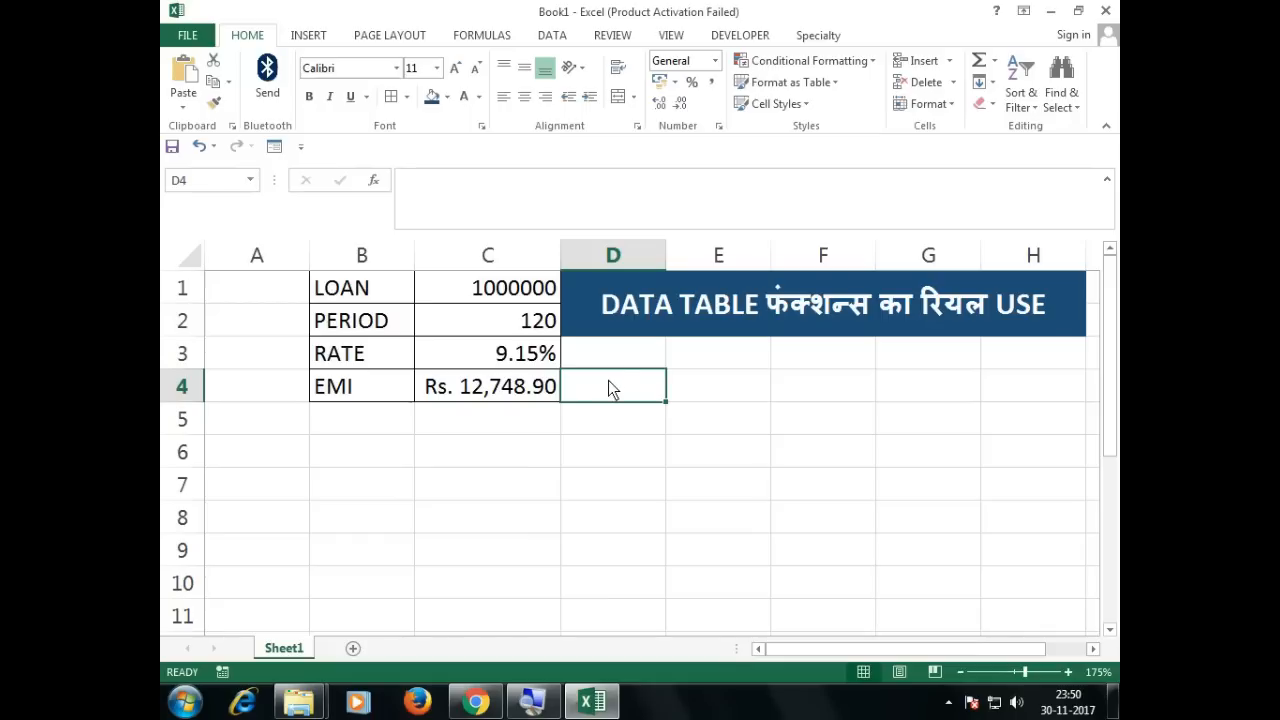
{"action": "left_click", "coordinate": [540, 333]}
{"action": "left_click", "coordinate": [607, 387]}
{"action": "type", "text": "24"}
{"action": "key", "text": "Return"}
{"action": "left_click", "coordinate": [650, 394]}
{"action": "left_click", "coordinate": [692, 394]}
{"action": "left_click", "coordinate": [627, 393]}
{"action": "left_click", "coordinate": [736, 404]}
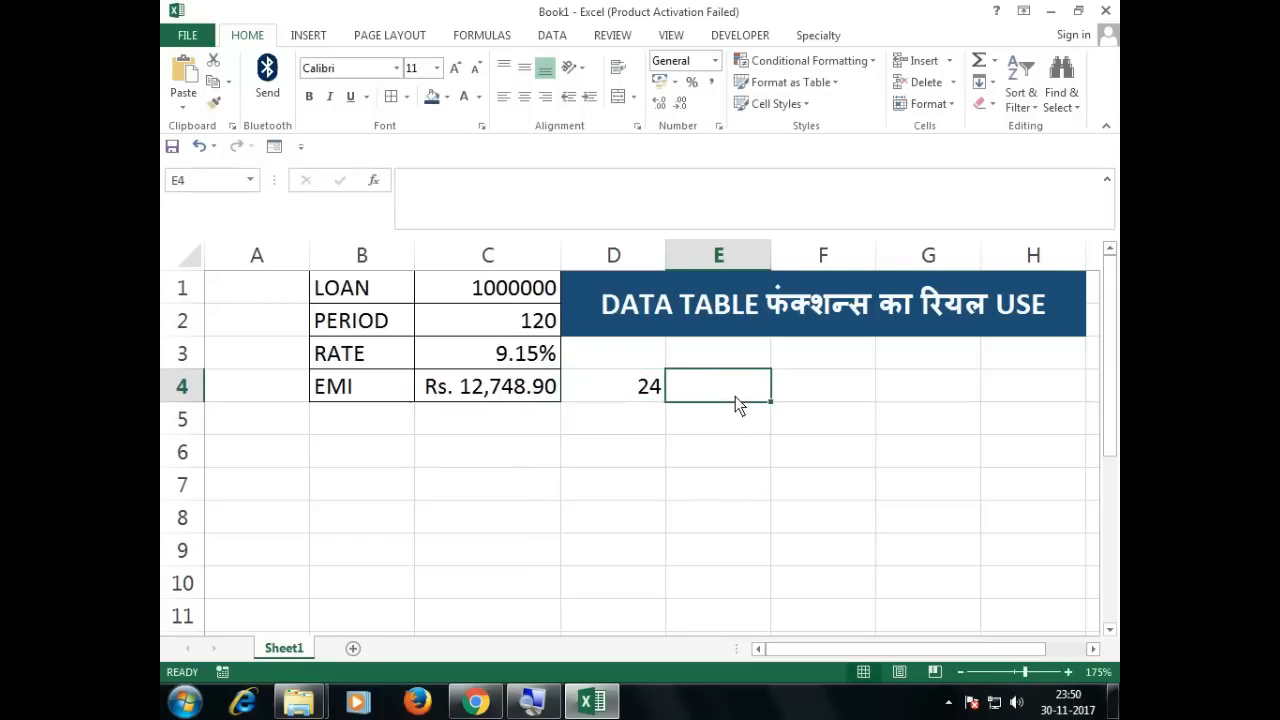
{"action": "type", "text": "36"}
{"action": "key", "text": "Return"}
Extend the period series from D4:E4 across row 4 to L4, ending at 120
{"action": "left_click_drag", "start_coordinate": [652, 394], "coordinate": [1080, 398]}
{"action": "left_click_drag", "start_coordinate": [1108, 398], "coordinate": [830, 390]}
{"action": "left_click_drag", "start_coordinate": [883, 480], "coordinate": [214, 446]}
Correct the label in D3 to 2 YEARS and fill the yearly labels across row 3 to K3
{"action": "left_click", "coordinate": [613, 362]}
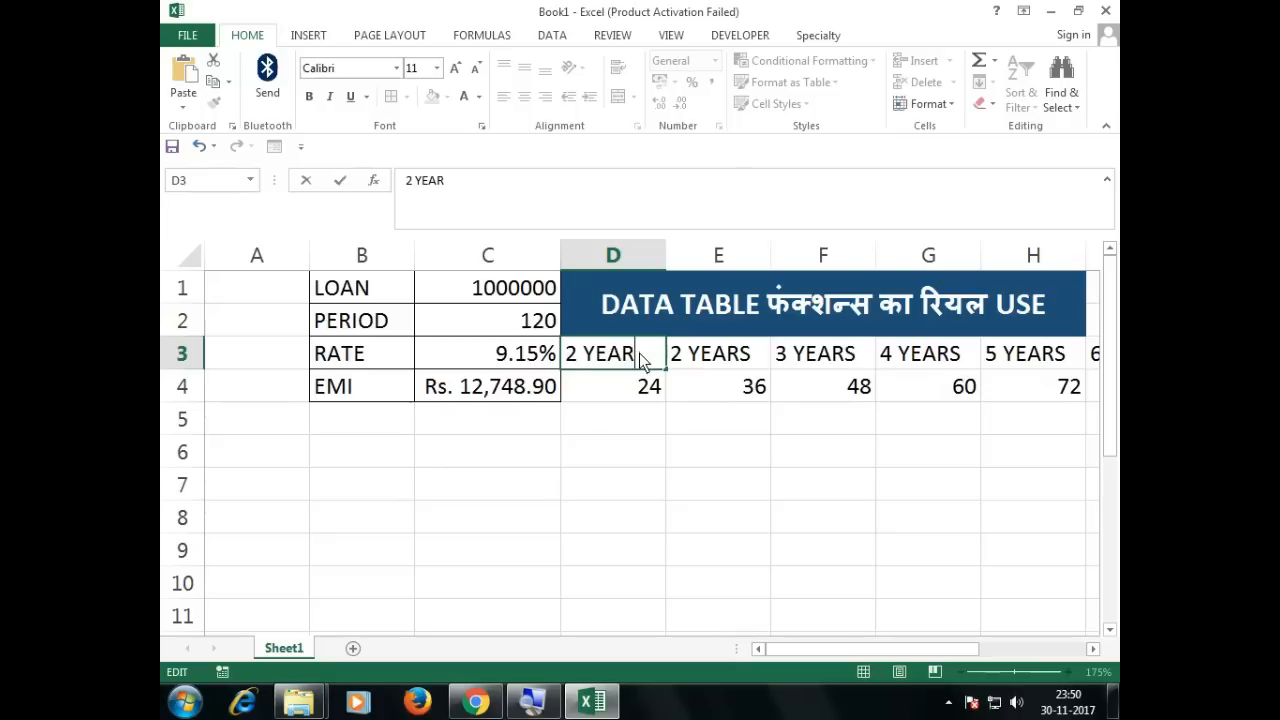
{"action": "type", "text": "S"}
{"action": "key", "text": "ctrl+Return"}
{"action": "left_click_drag", "start_coordinate": [666, 372], "coordinate": [1035, 418]}
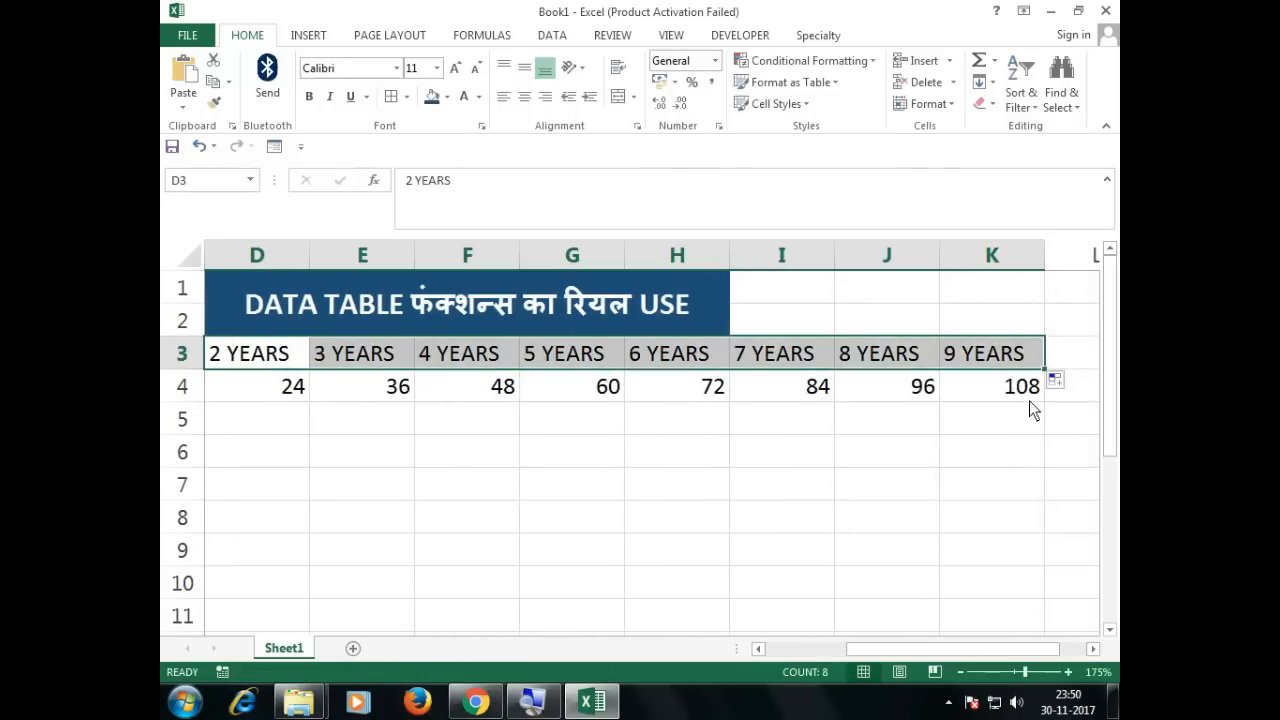
Extend the yearly labels from K3 to L3 so the 120-month period is labelled 10 YEARS
{"action": "left_click", "coordinate": [1022, 388]}
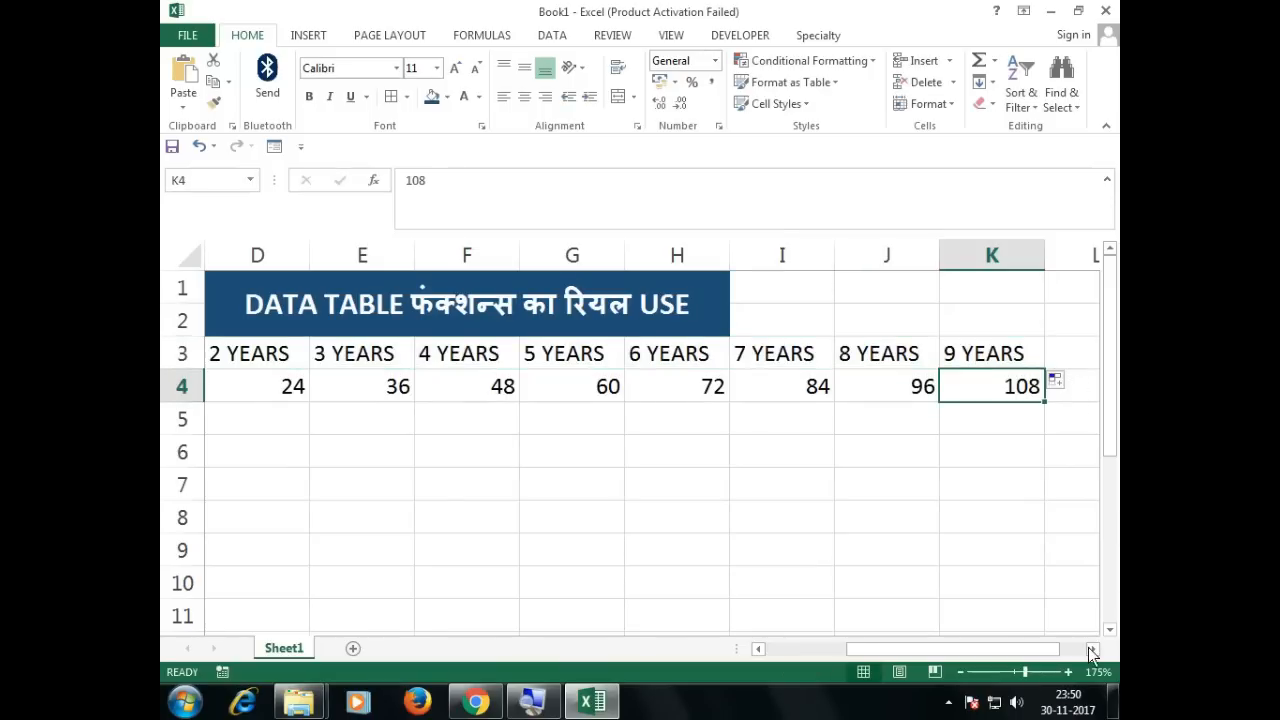
{"action": "left_click", "coordinate": [1093, 648]}
{"action": "left_click", "coordinate": [932, 362]}
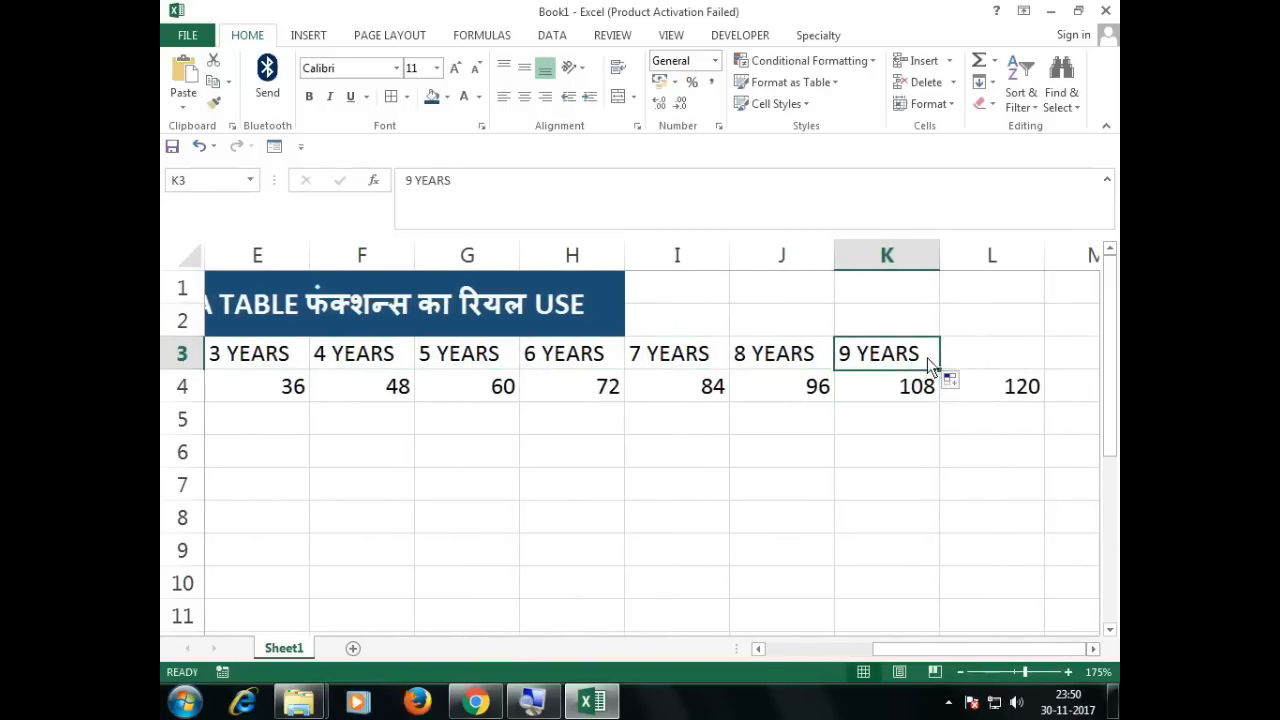
{"action": "left_click_drag", "start_coordinate": [941, 370], "coordinate": [1005, 365]}
{"action": "left_click", "coordinate": [1005, 365]}
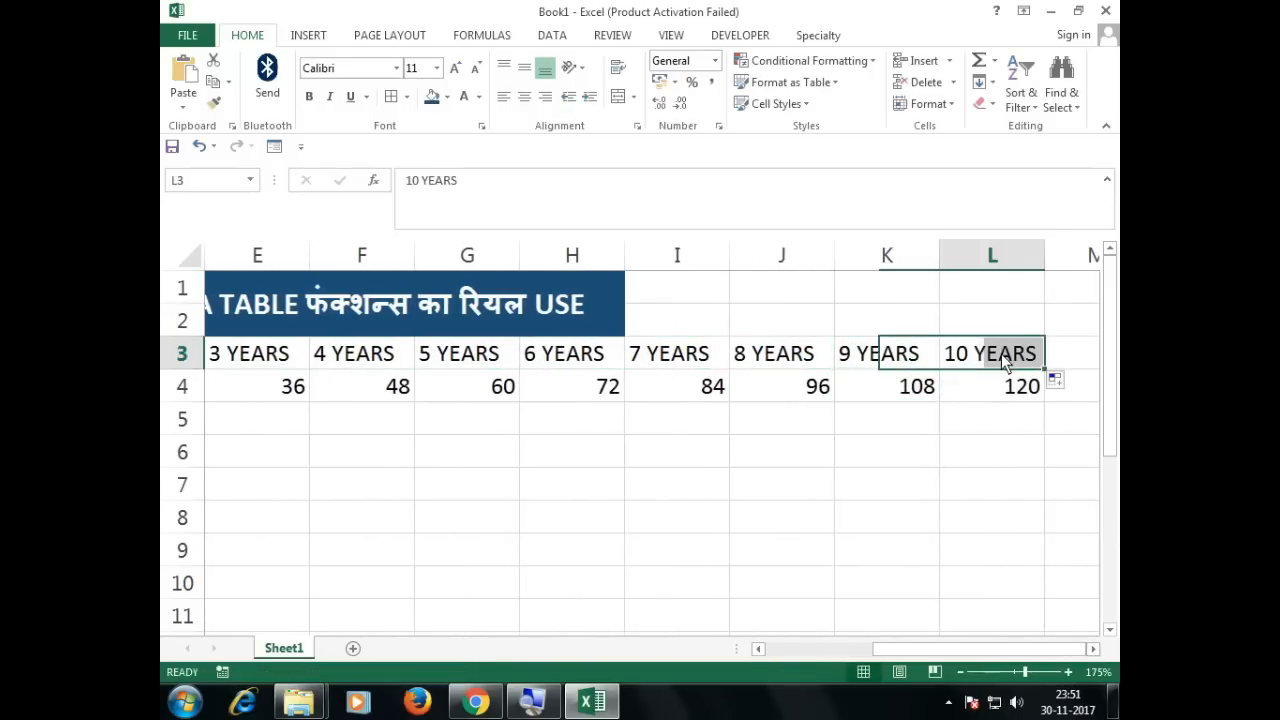
{"action": "key", "text": "ctrl+shift+Left"}
Start a column of loan amounts below the EMI cell with 100000 in C5 and 200000 in C6
{"action": "left_click", "coordinate": [633, 389]}
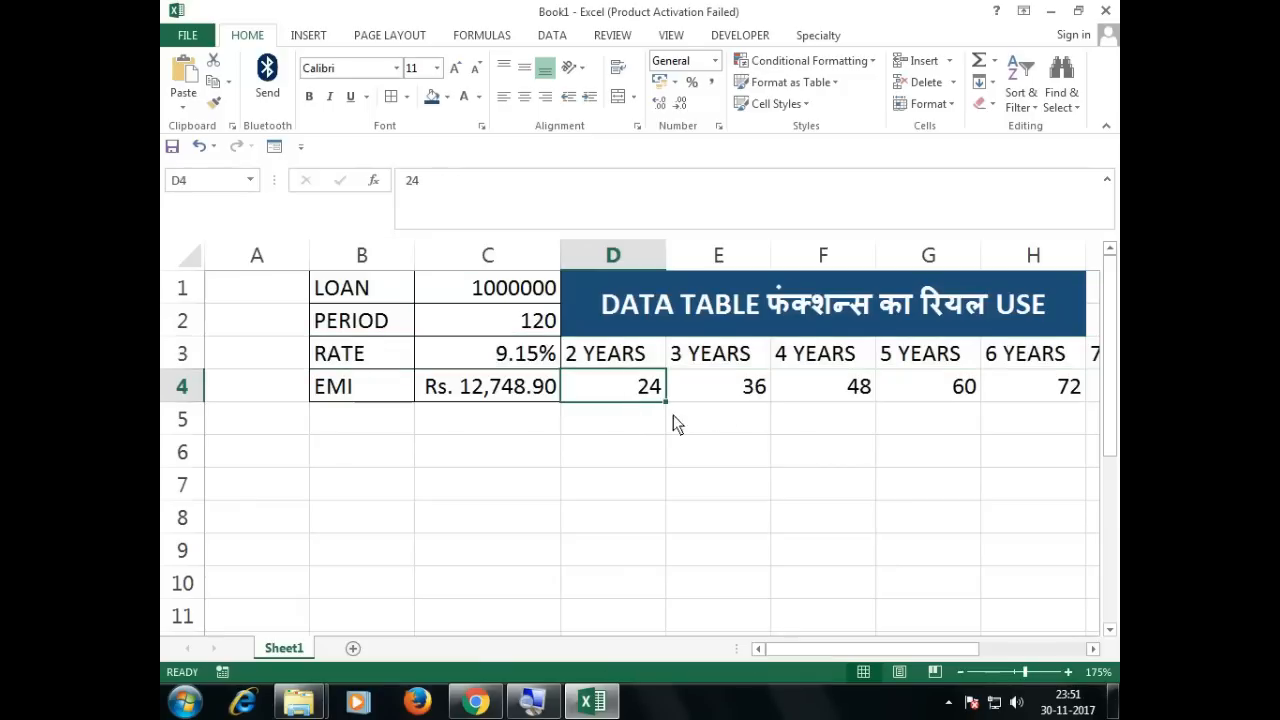
{"action": "left_click", "coordinate": [515, 417]}
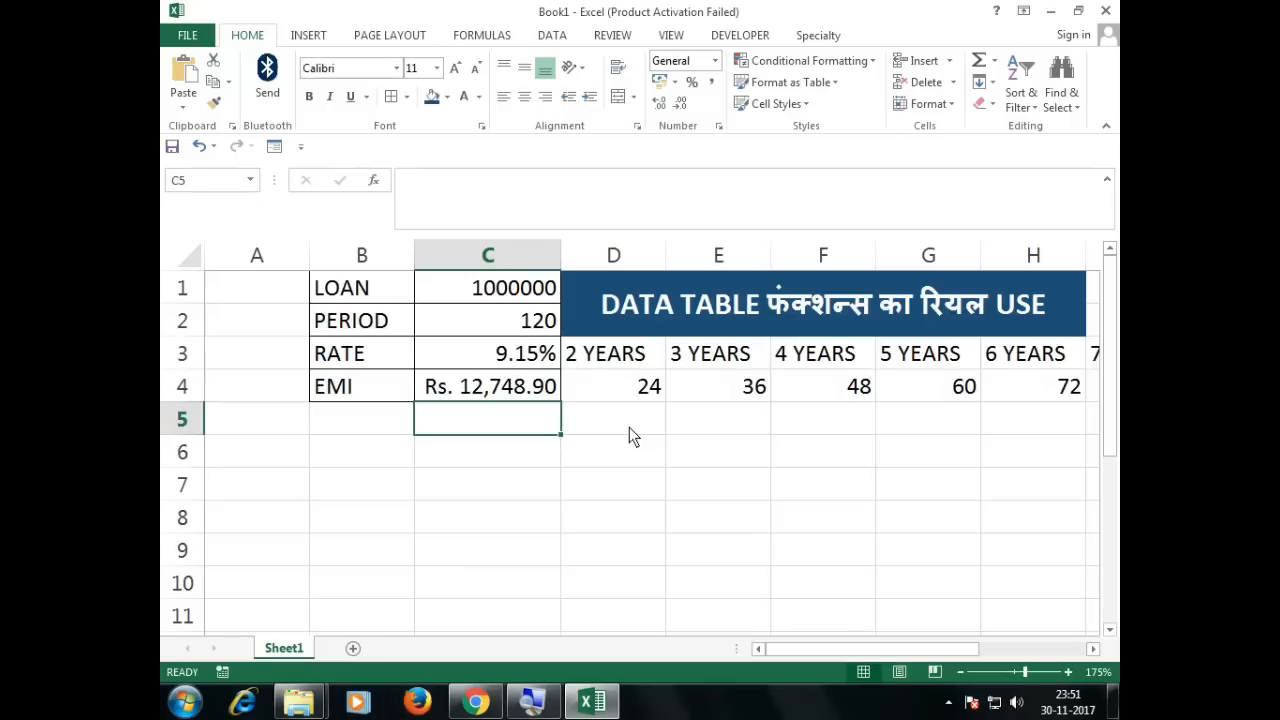
{"action": "type", "text": "100000"}
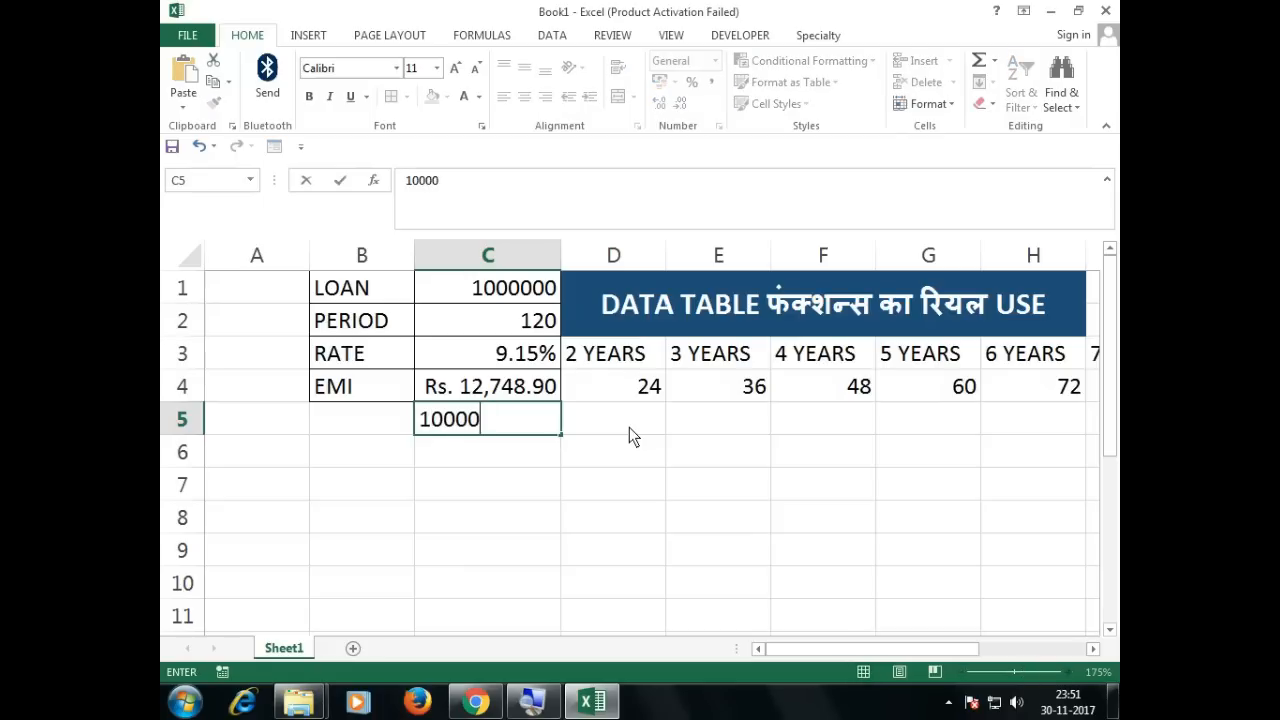
{"action": "key", "text": "Return"}
{"action": "left_click", "coordinate": [553, 430]}
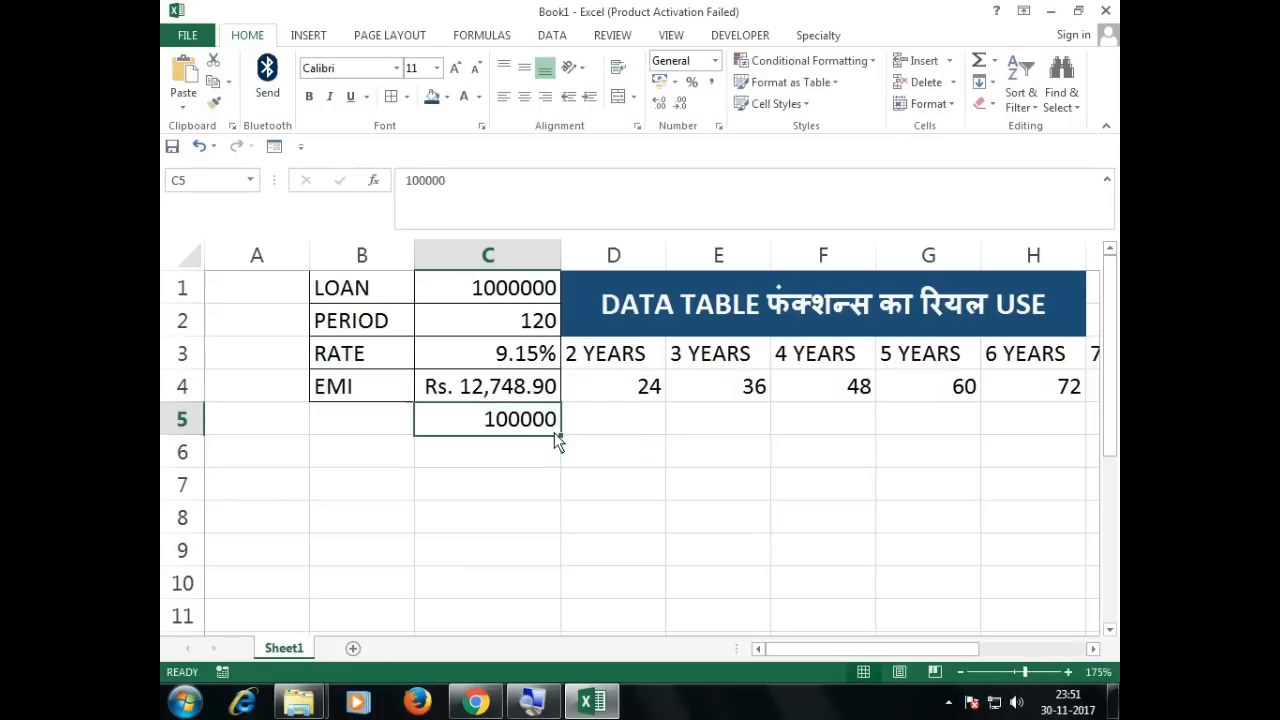
{"action": "left_click", "coordinate": [553, 448]}
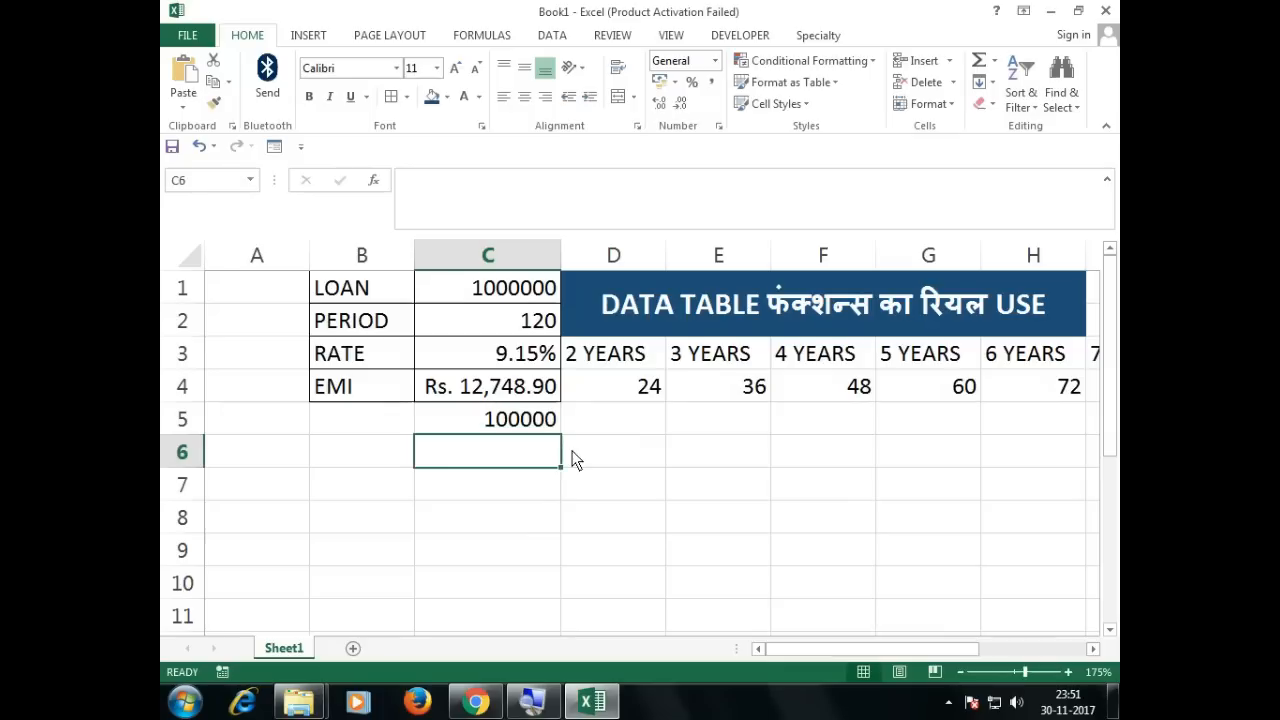
{"action": "type", "text": "200000"}
{"action": "key", "text": "Return"}
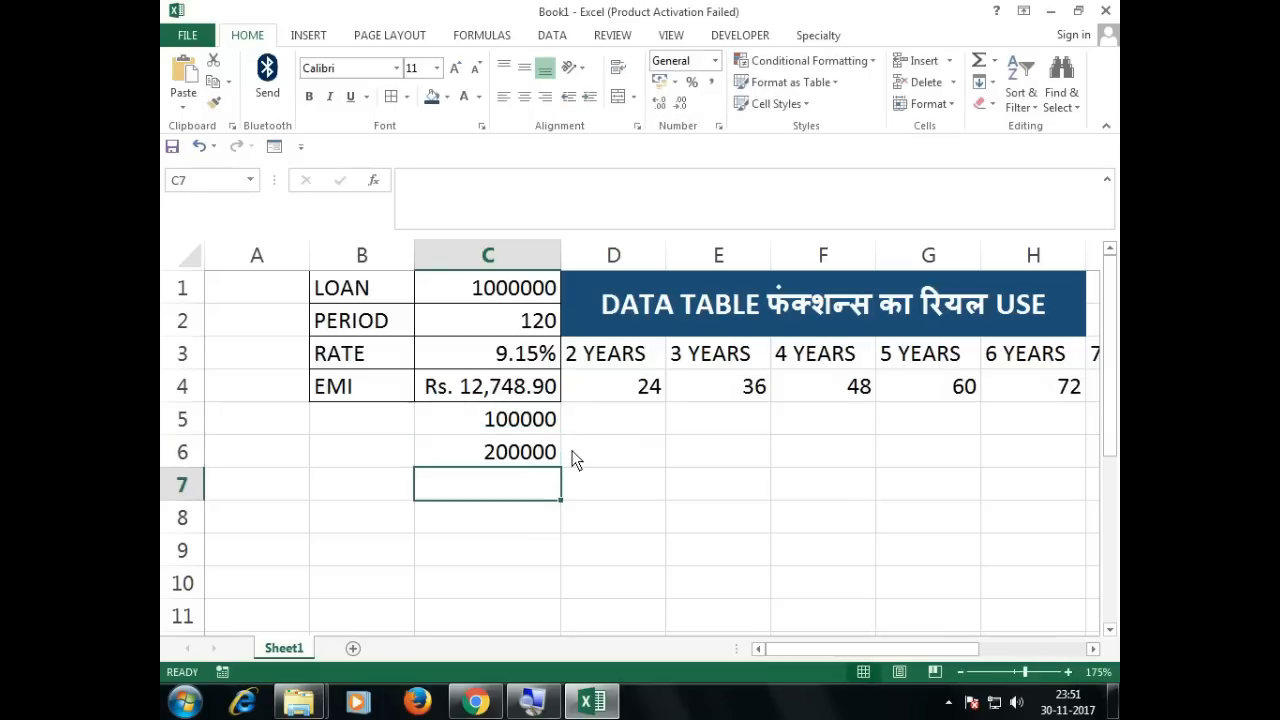
Extend the loan amount series from C5:C6 down column C to C14, ending at 1000000
{"action": "left_click", "coordinate": [545, 428]}
{"action": "left_click_drag", "start_coordinate": [540, 457], "coordinate": [559, 509]}
{"action": "scroll", "coordinate": [567, 504], "scroll_direction": "up", "scroll_amount": 3}
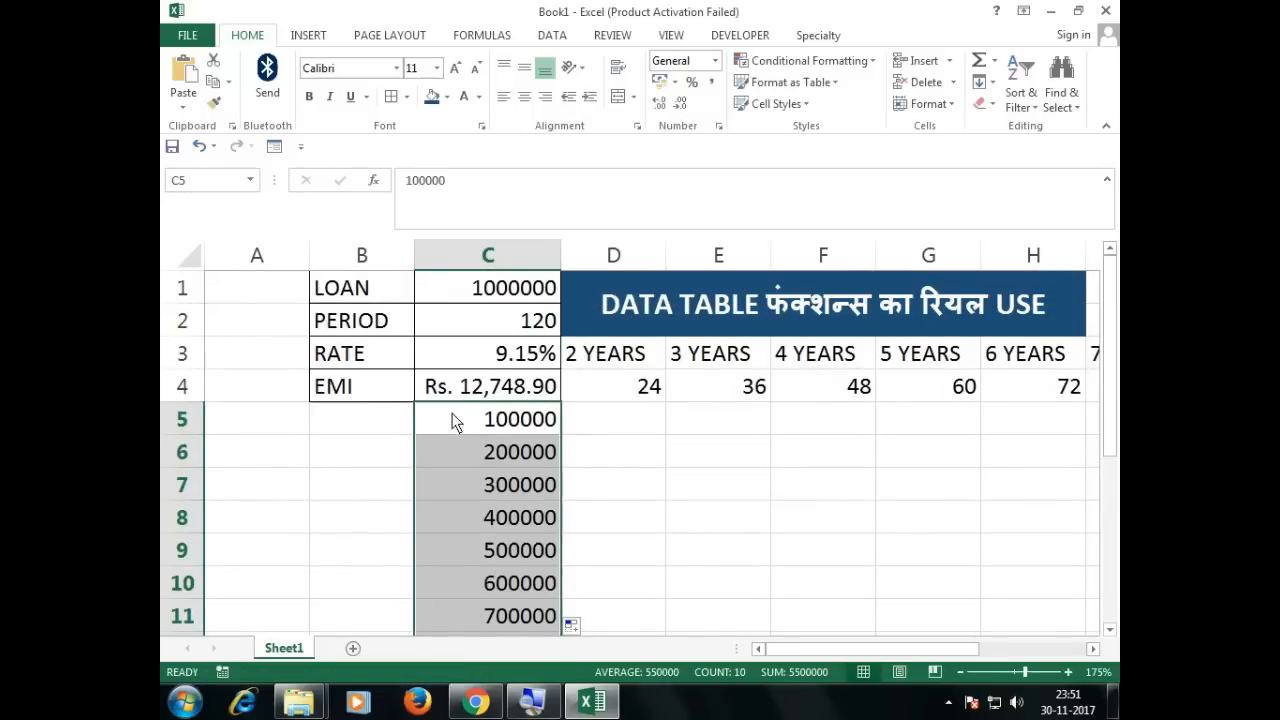
{"action": "scroll", "coordinate": [463, 406], "scroll_direction": "down", "scroll_amount": 1}
{"action": "scroll", "coordinate": [464, 406], "scroll_direction": "down", "scroll_amount": 3}
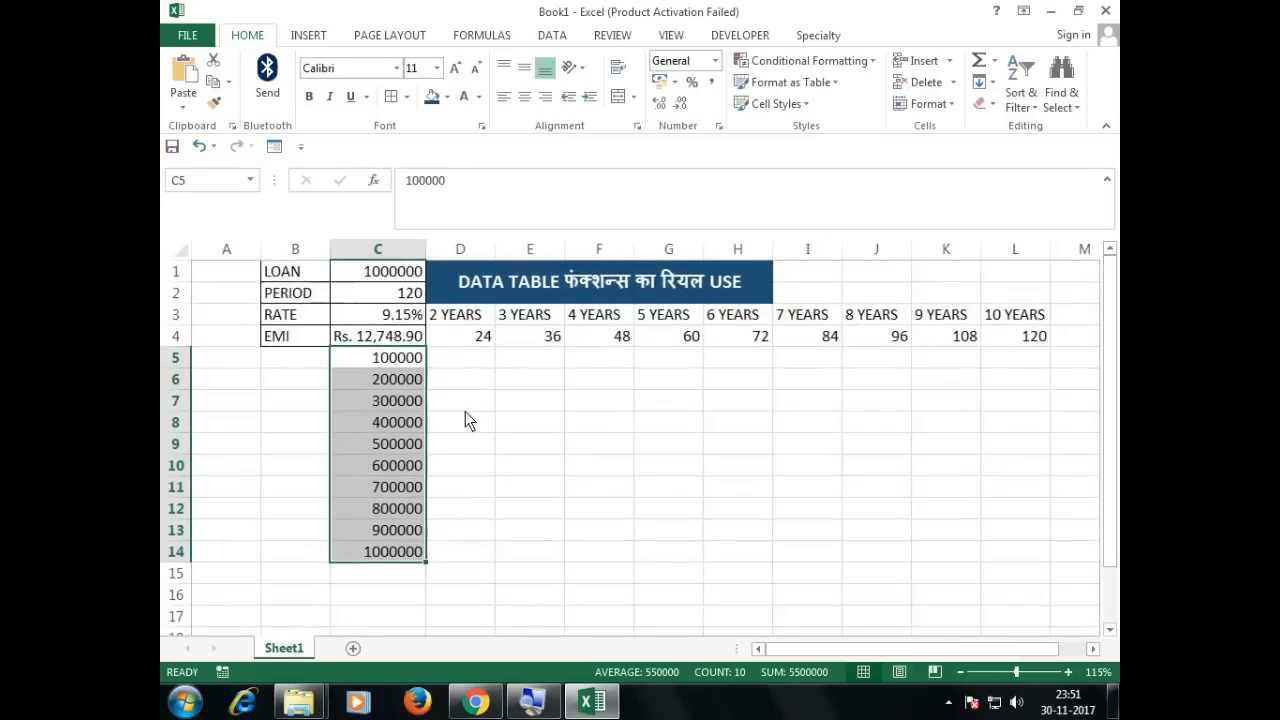
{"action": "left_click", "coordinate": [451, 384]}
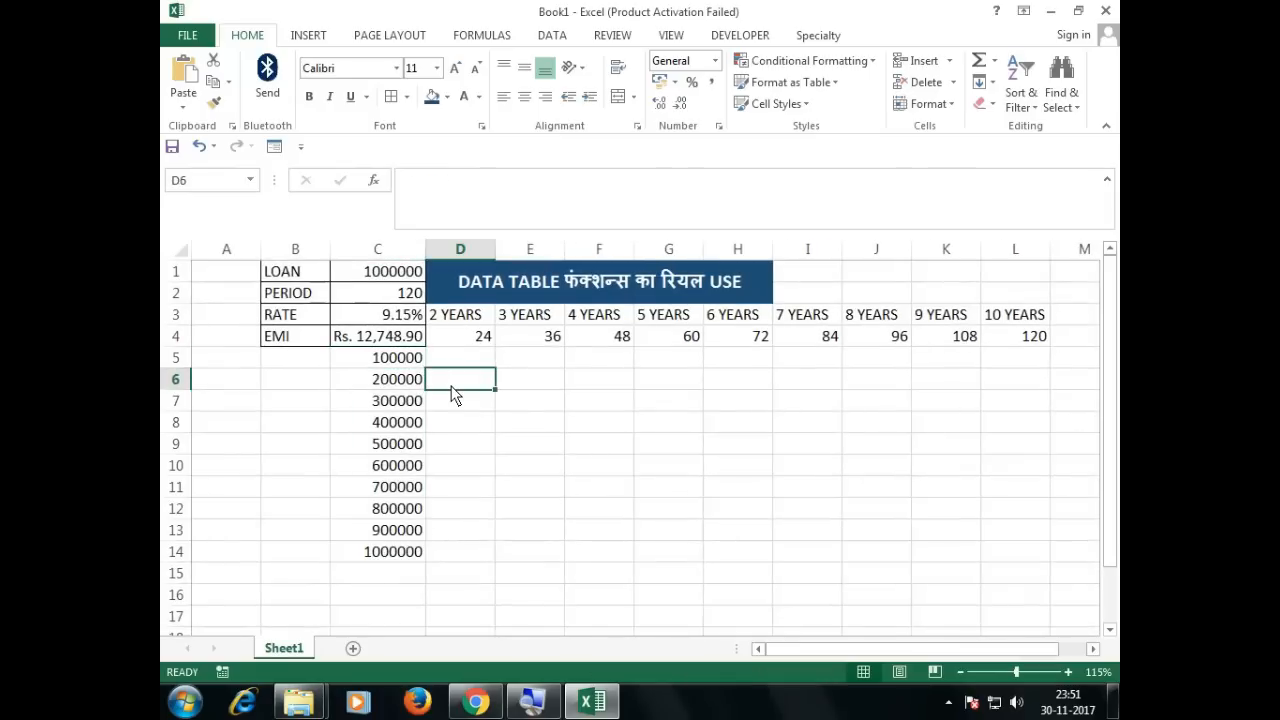
Examine the PMT formula in the EMI cell C4 and the empty row 5 cells beneath the periods
{"action": "double_click", "coordinate": [388, 340]}
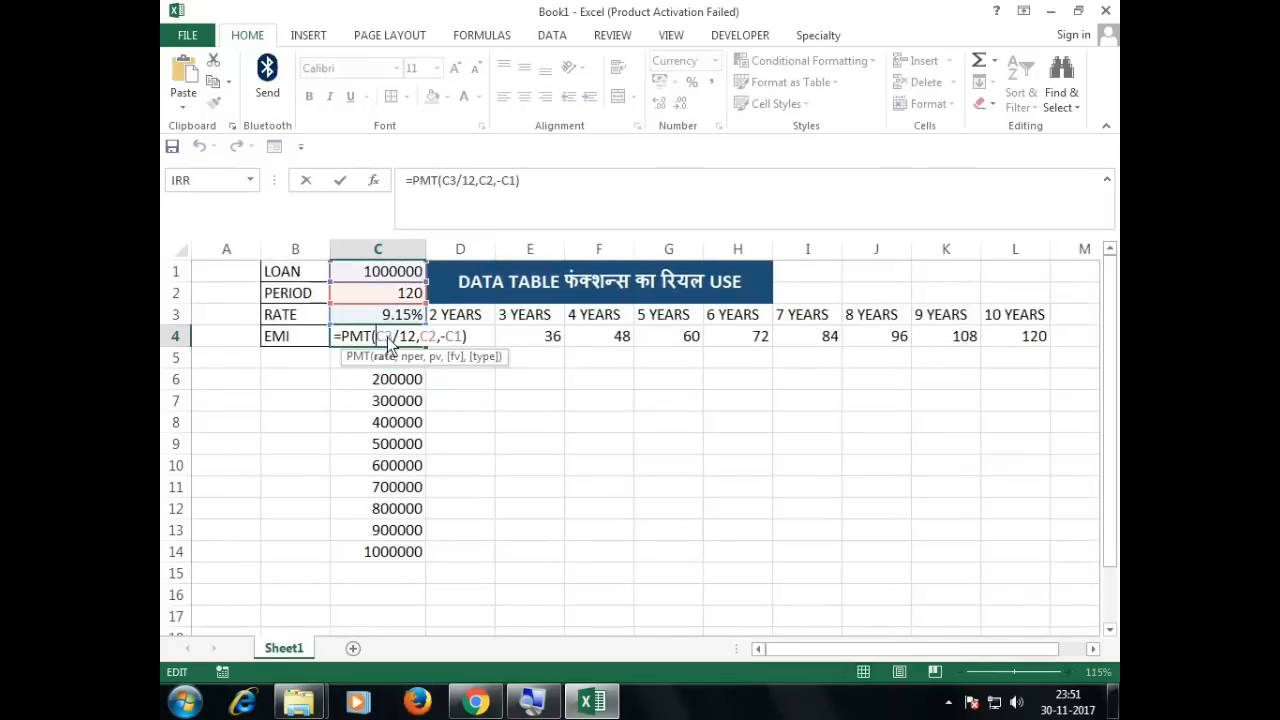
{"action": "key", "text": "Escape"}
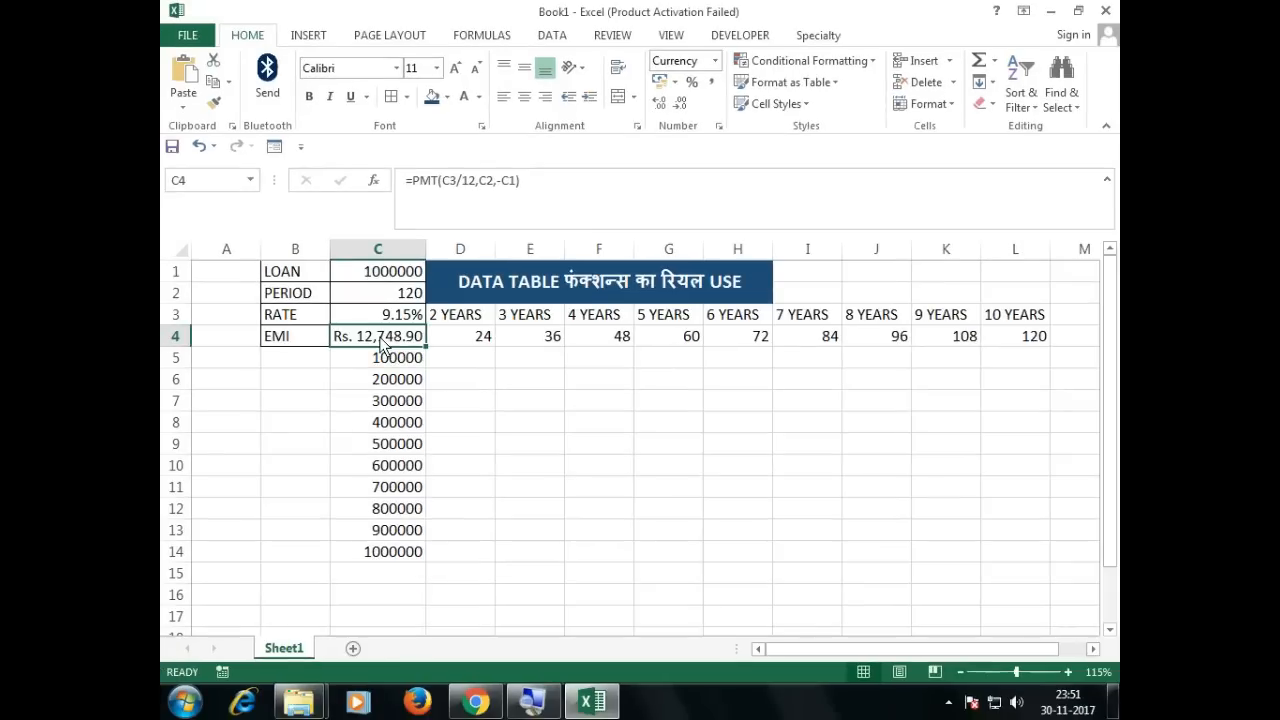
{"action": "double_click", "coordinate": [380, 343]}
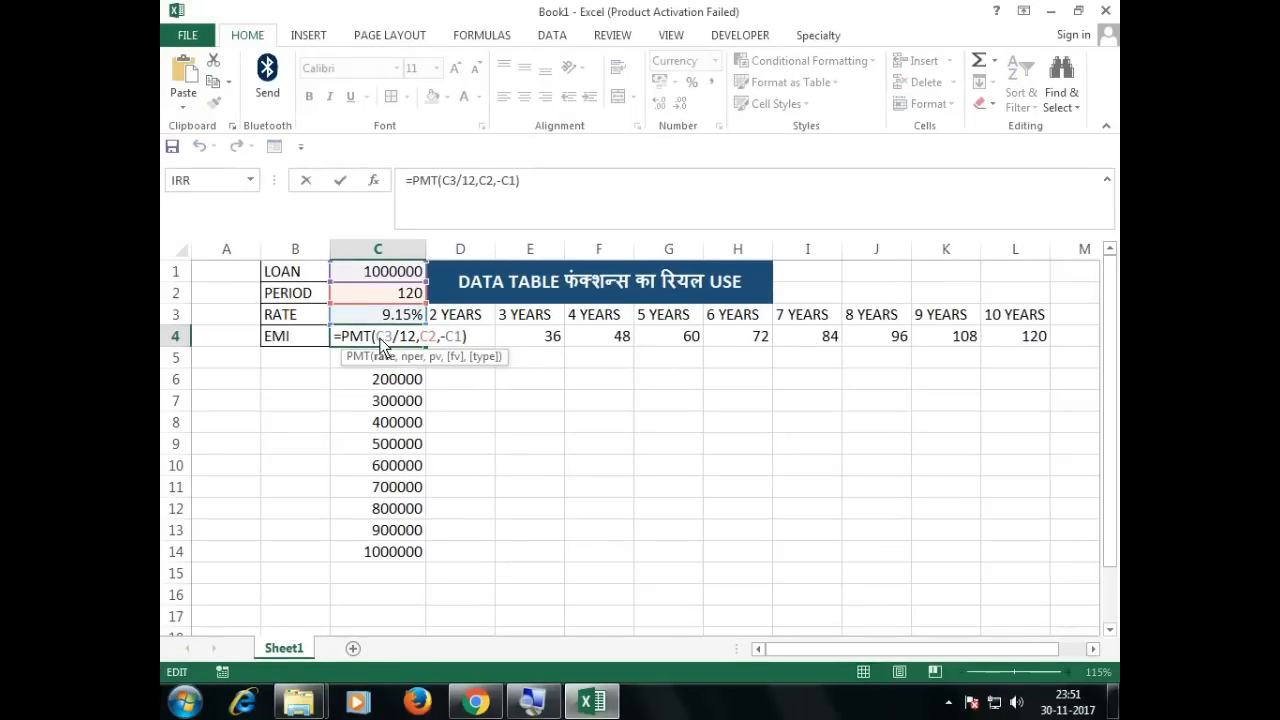
{"action": "key", "text": "Escape"}
{"action": "double_click", "coordinate": [384, 344]}
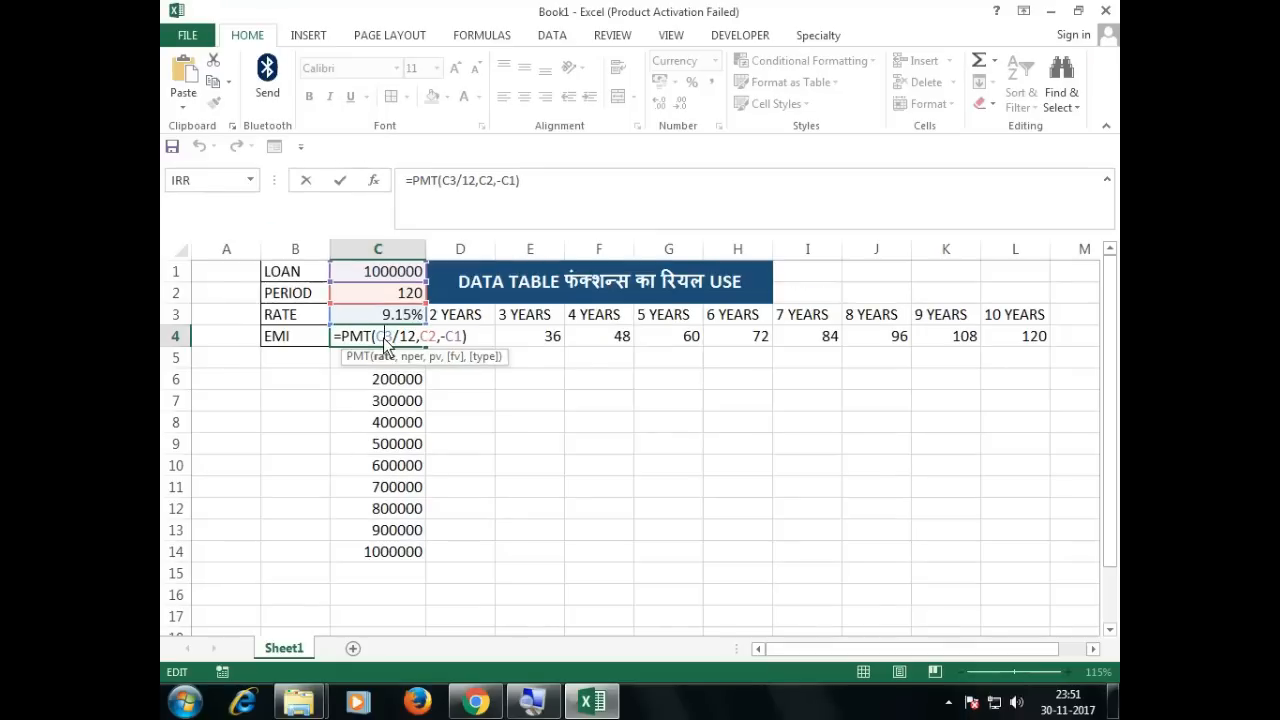
{"action": "key", "text": "ctrl+Return"}
{"action": "left_click", "coordinate": [475, 358]}
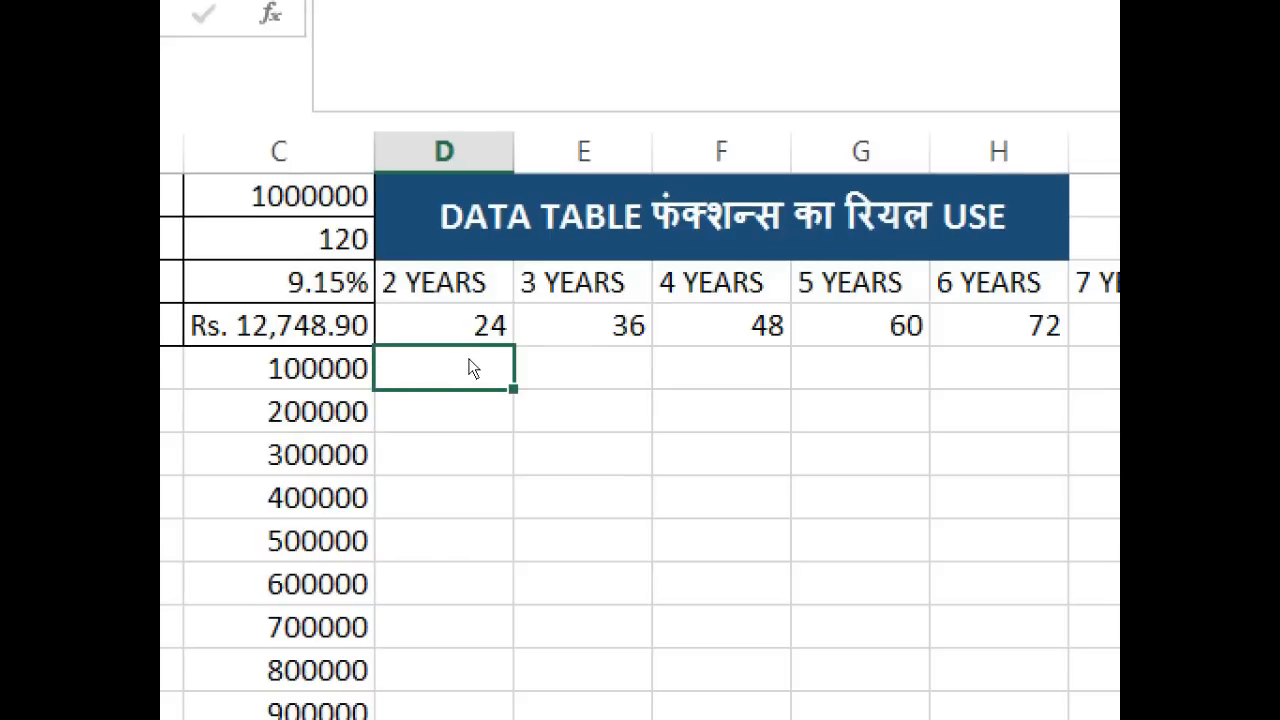
{"action": "left_click", "coordinate": [521, 362]}
{"action": "key", "text": "Right"}
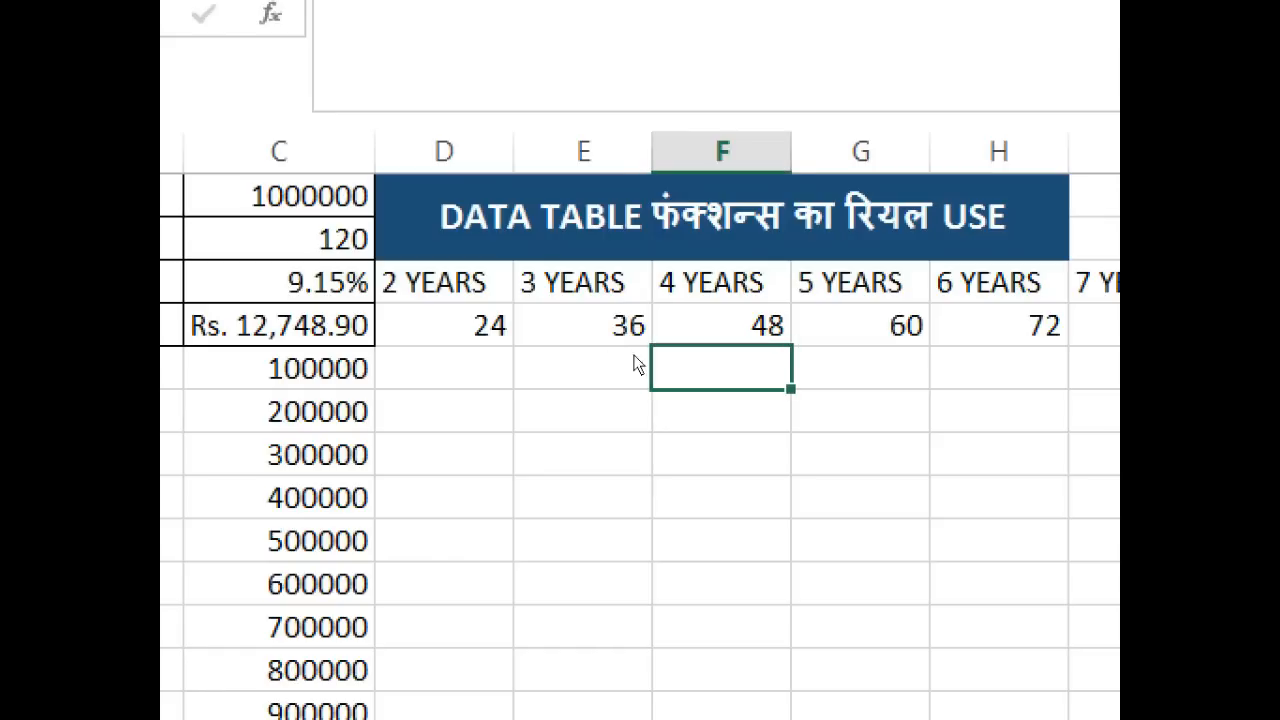
{"action": "key", "text": "Right"}
{"action": "key", "text": "Right"}
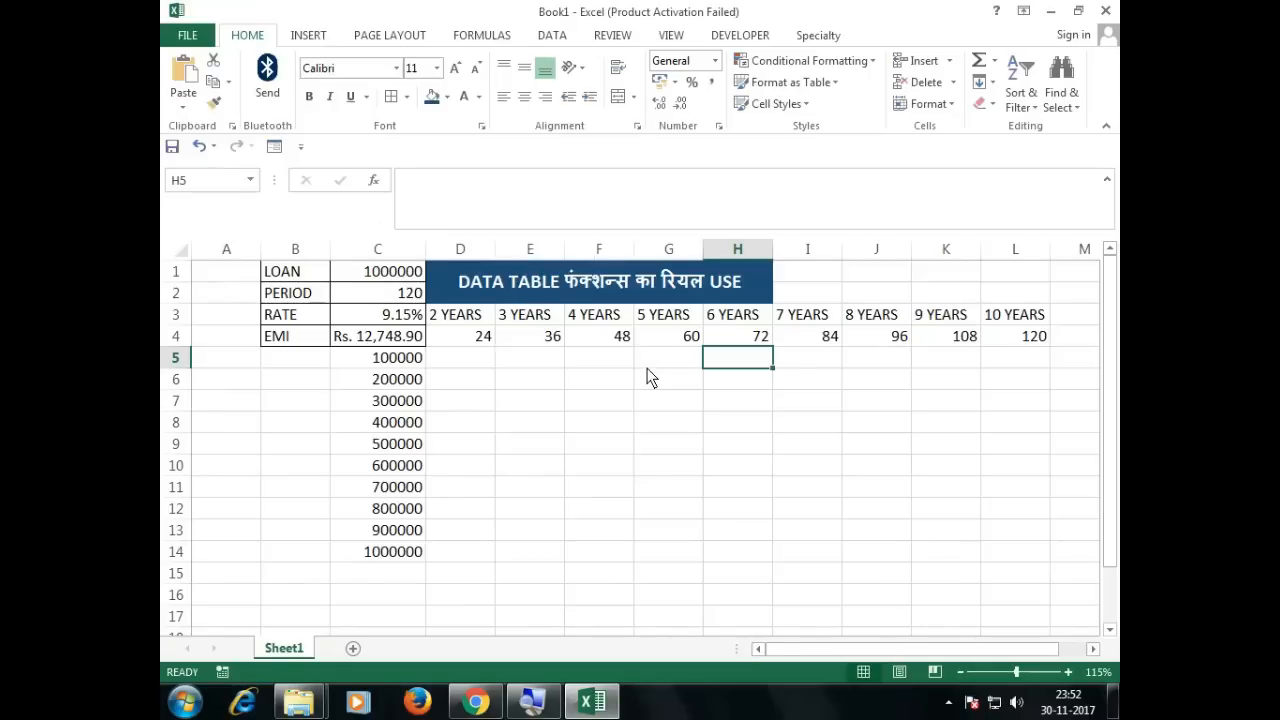
Create a What-If data table over C4:L14 with C2 as the row input cell and C1 as the column input cell
{"action": "mouse_move", "coordinate": [398, 339]}
{"action": "left_mouse_down"}
{"action": "mouse_move", "coordinate": [672, 476]}
{"action": "mouse_move", "coordinate": [1005, 547]}
{"action": "left_mouse_up"}
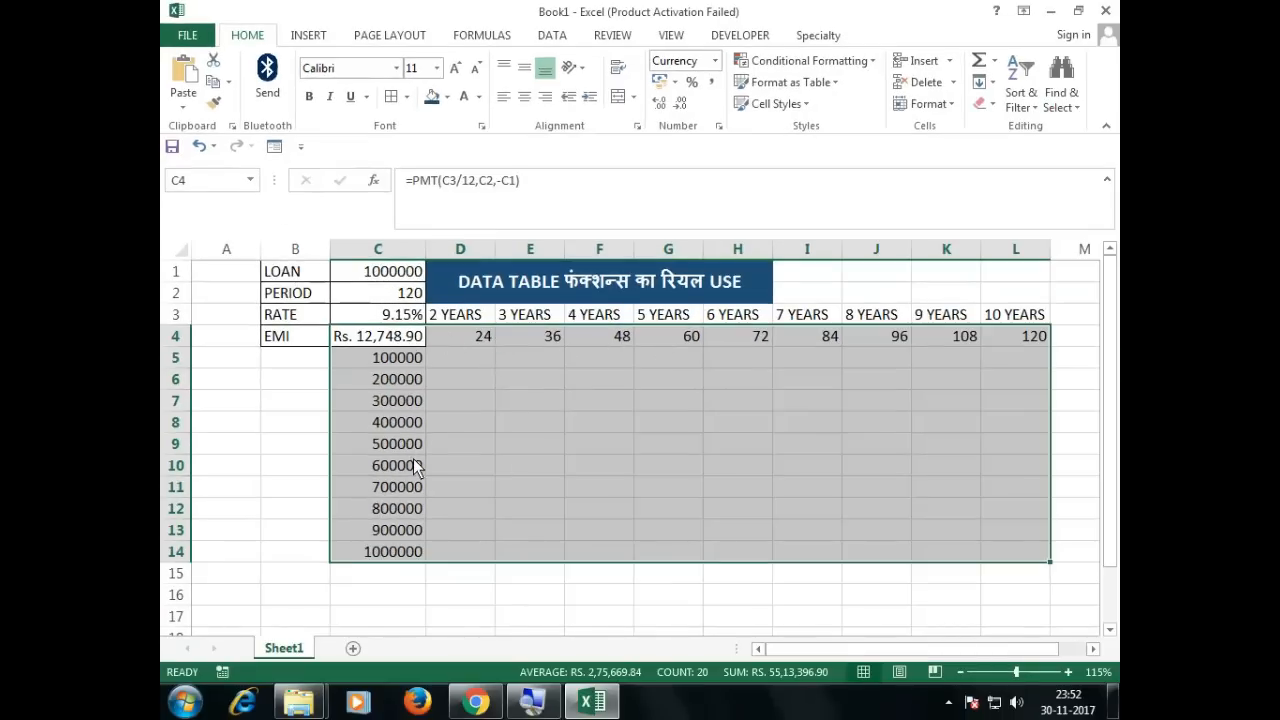
{"action": "left_click", "coordinate": [561, 38]}
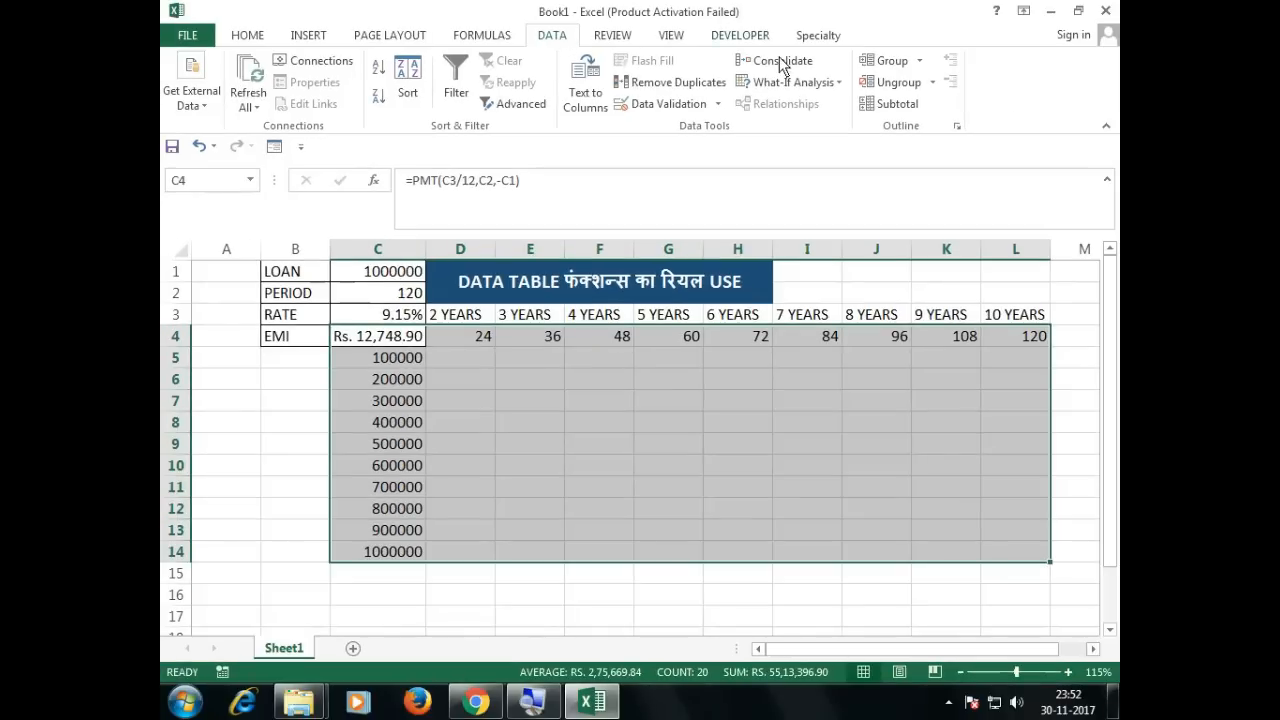
{"action": "left_click", "coordinate": [818, 84]}
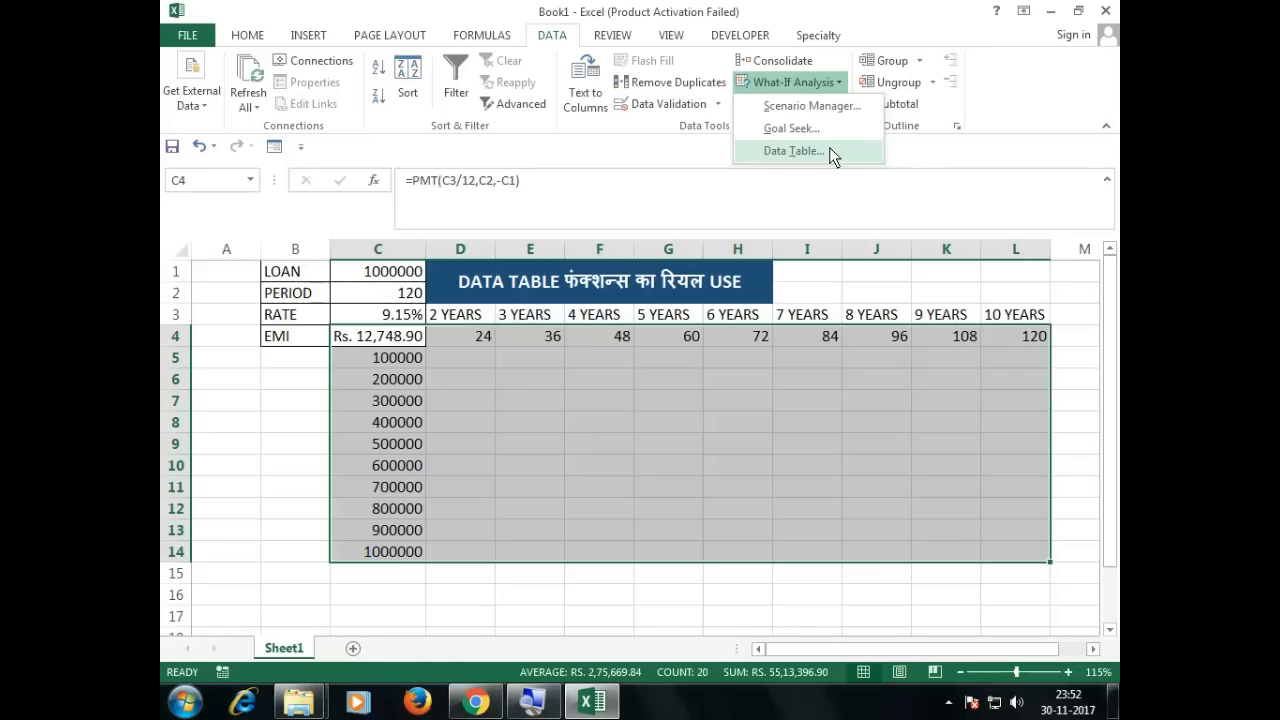
{"action": "left_click", "coordinate": [829, 150]}
{"action": "left_click_drag", "start_coordinate": [603, 343], "coordinate": [638, 400]}
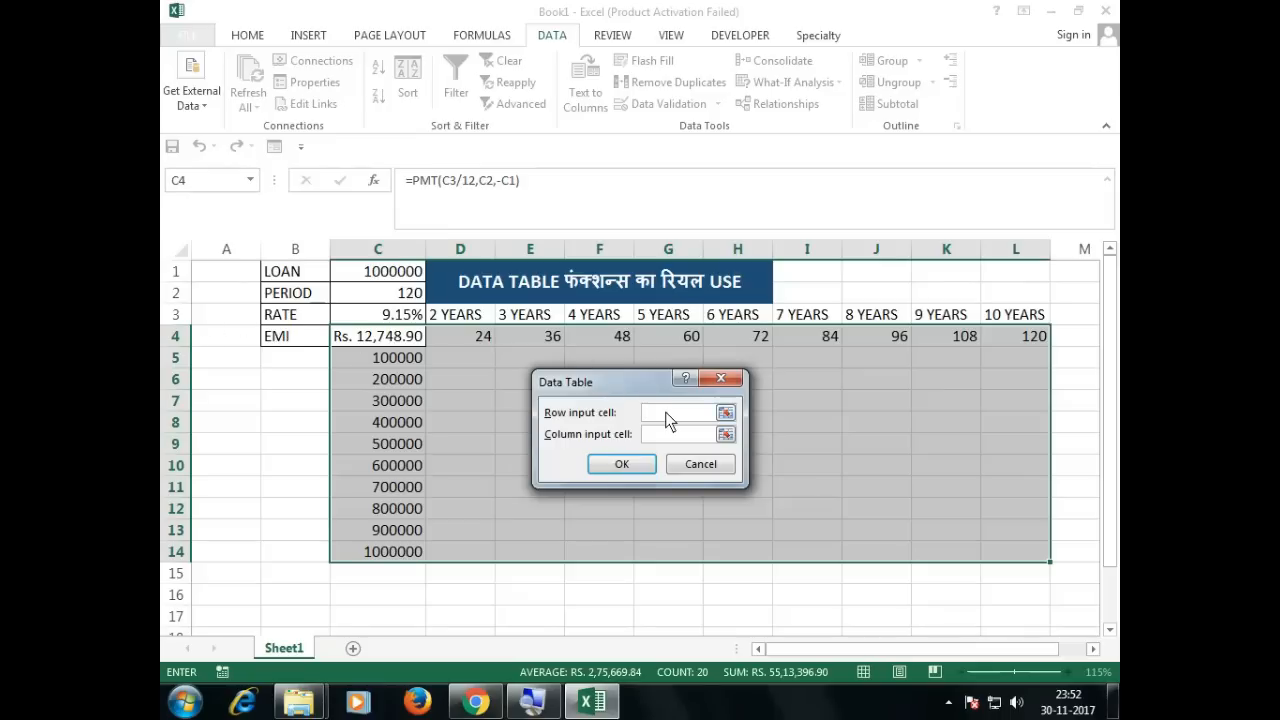
{"action": "left_click", "coordinate": [397, 300]}
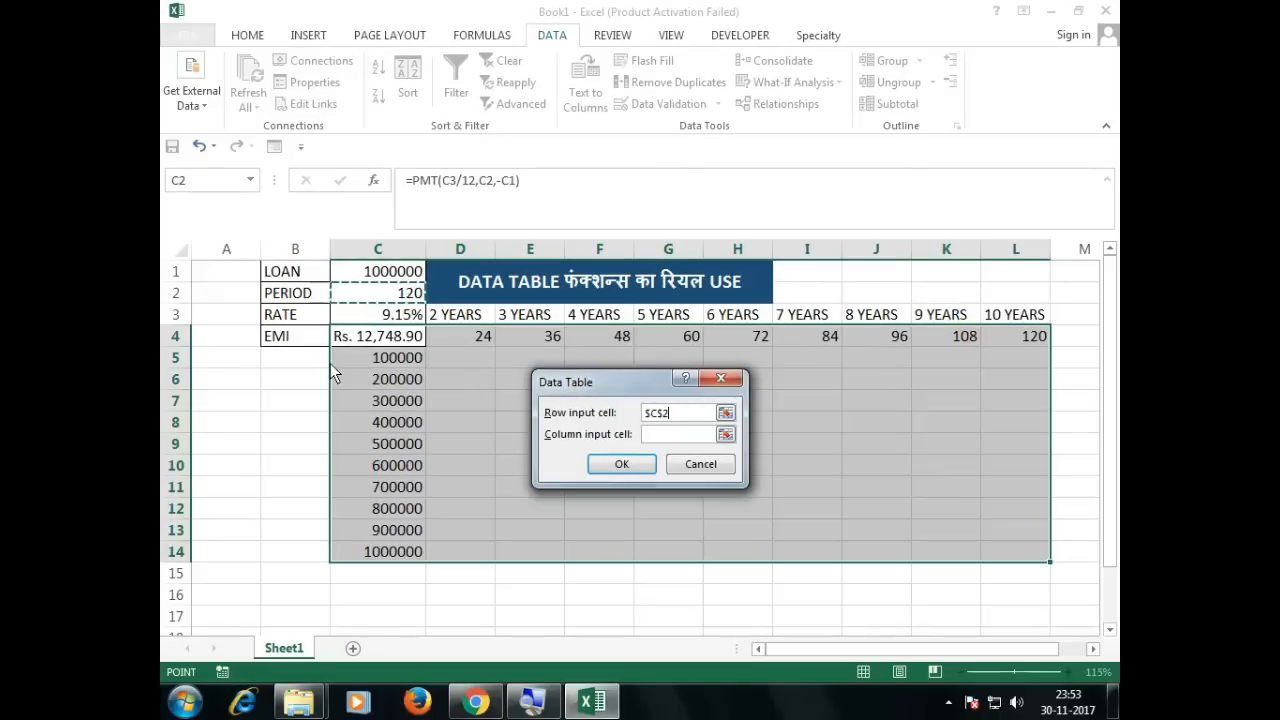
{"action": "left_click", "coordinate": [650, 434]}
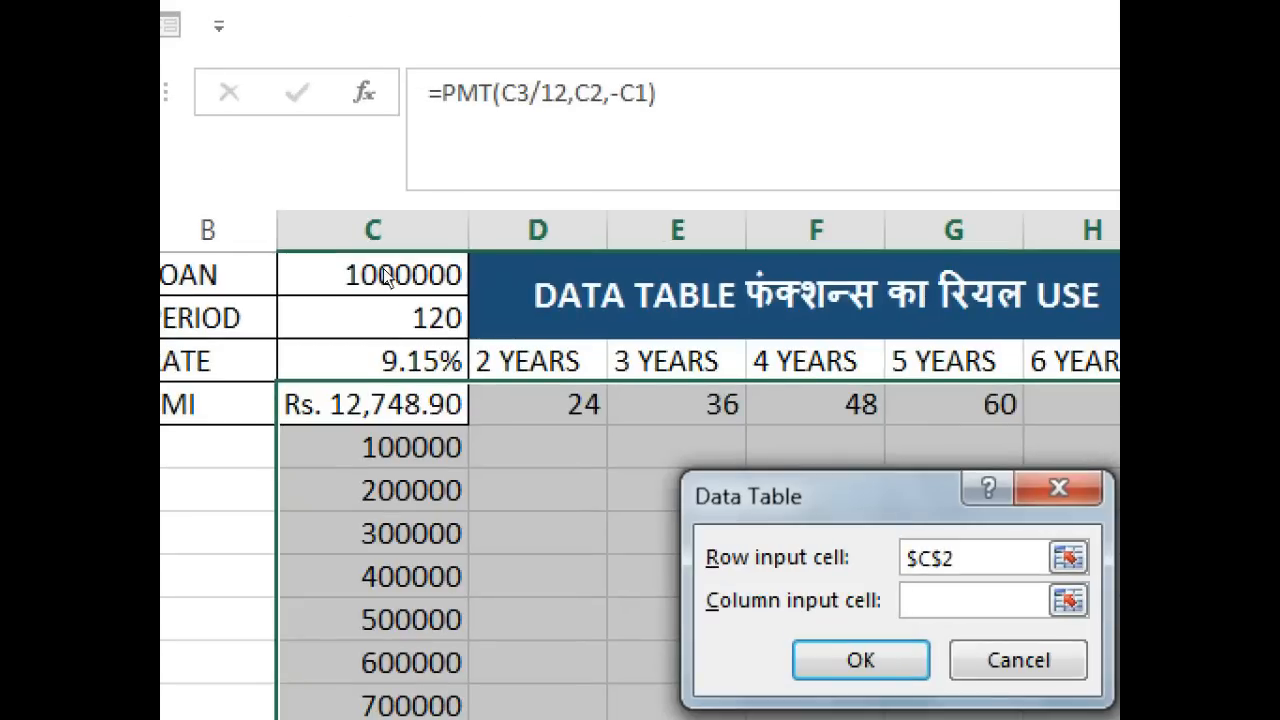
{"action": "left_click", "coordinate": [388, 278]}
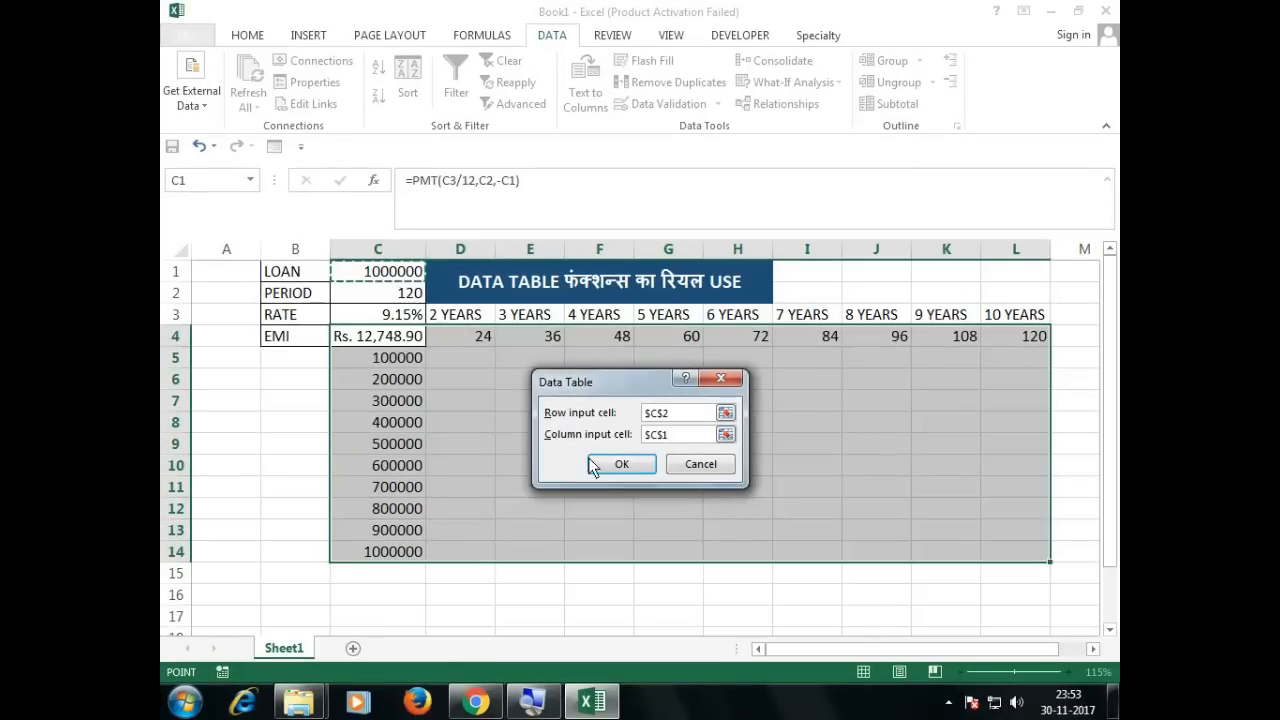
{"action": "left_click", "coordinate": [607, 467]}
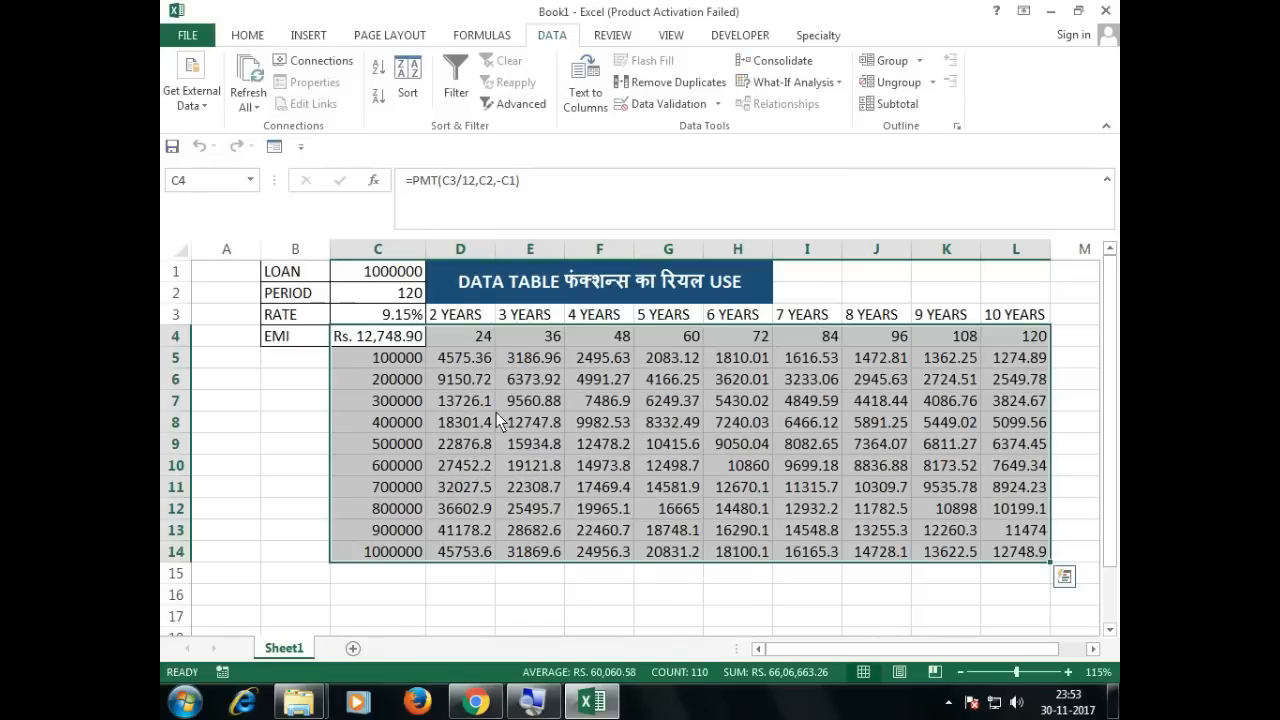
Apply borders to all cells of the data table range C4:L14
{"action": "left_click", "coordinate": [249, 36]}
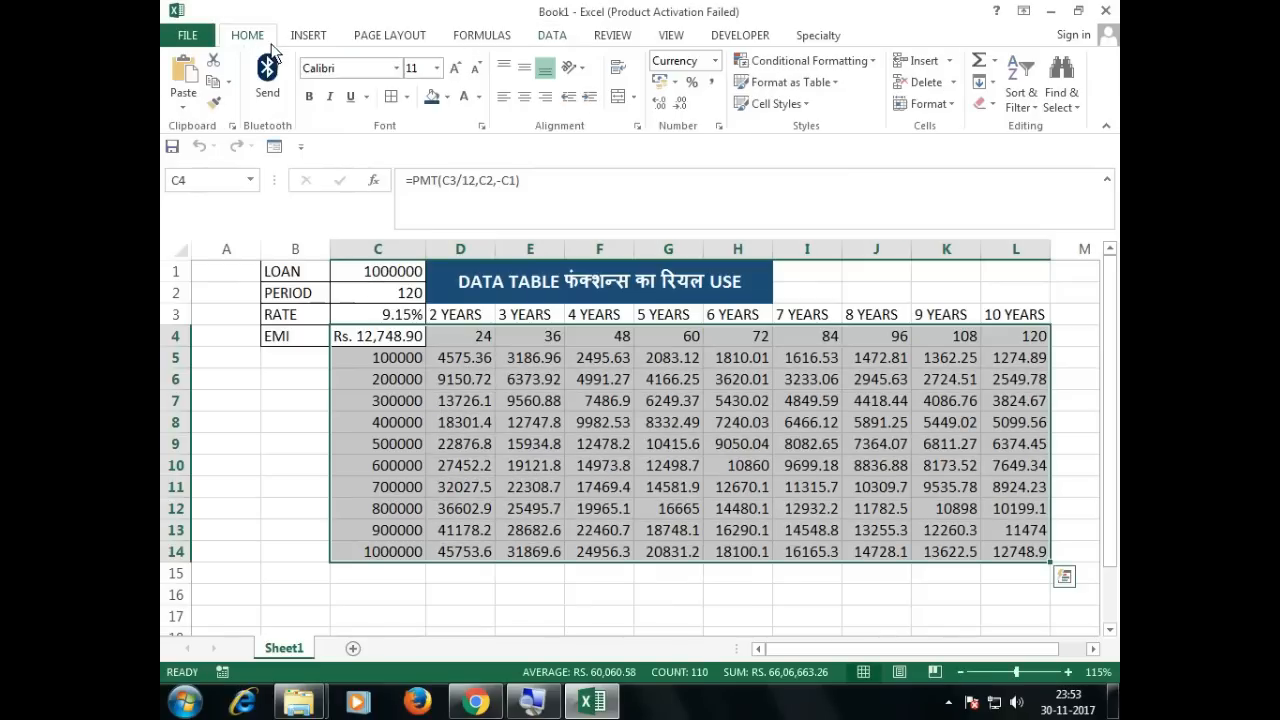
{"action": "left_click", "coordinate": [396, 100]}
{"action": "left_click", "coordinate": [600, 465]}
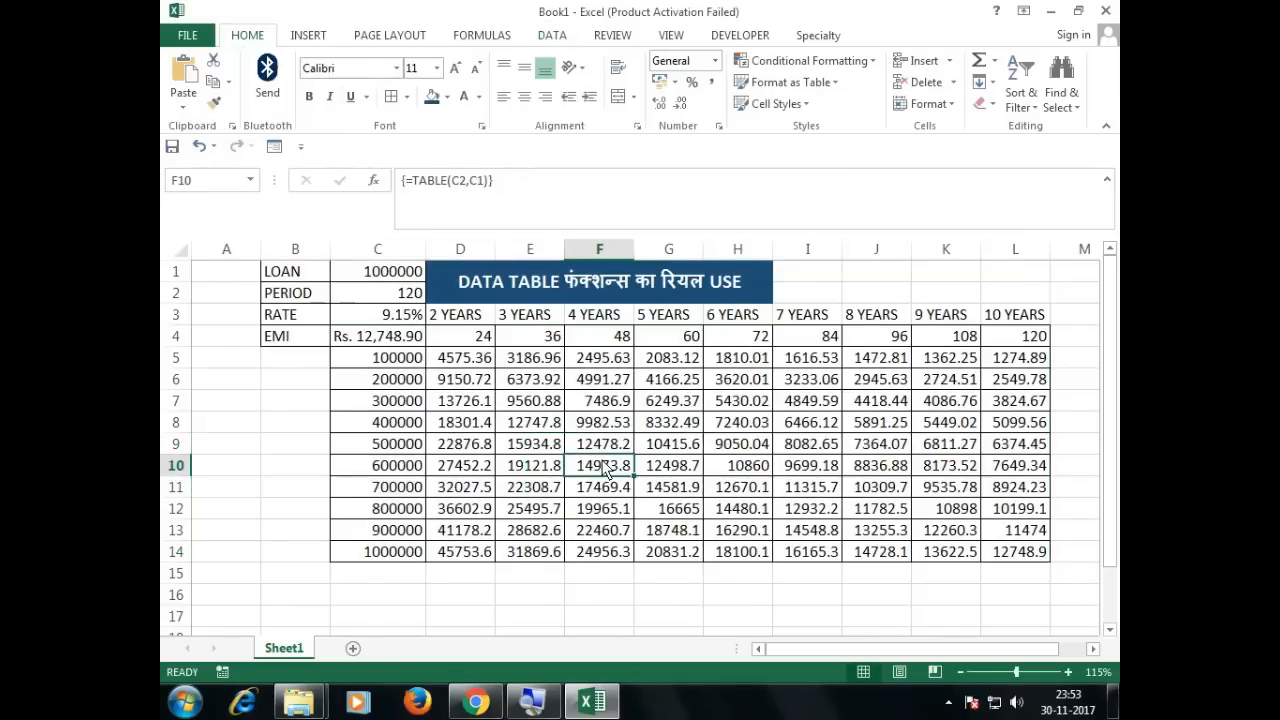
Review the calculated EMIs column by column under the yearly labels, including the whole grid from 2 YEARS to 10 YEARS
{"action": "scroll", "coordinate": [605, 470], "scroll_direction": "up", "scroll_amount": 1}
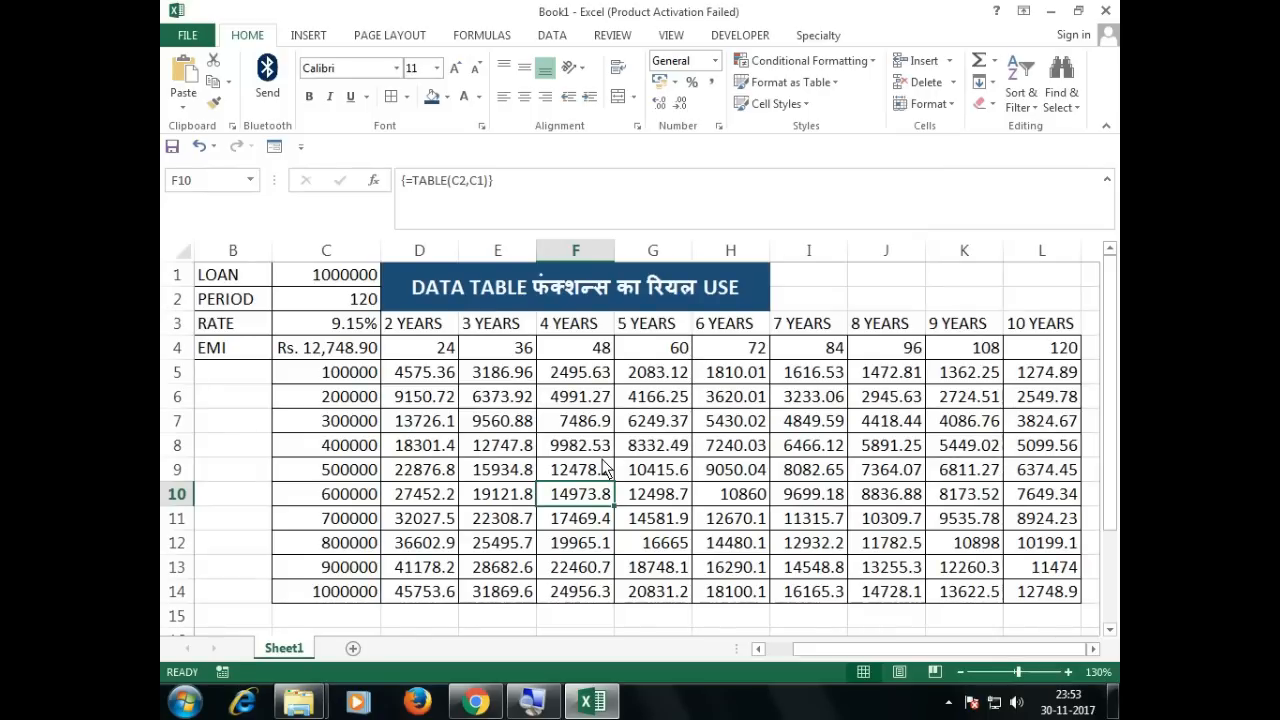
{"action": "left_click_drag", "start_coordinate": [424, 328], "coordinate": [424, 568]}
{"action": "left_click_drag", "start_coordinate": [520, 328], "coordinate": [505, 567]}
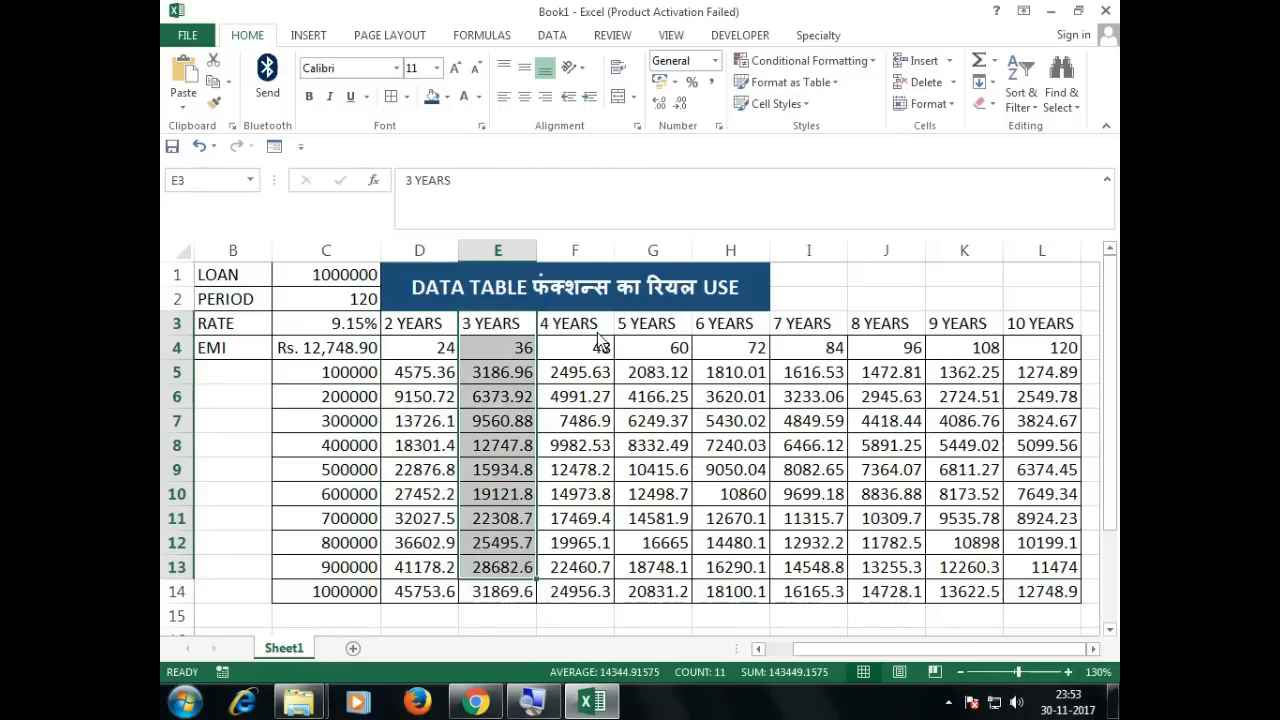
{"action": "left_click_drag", "start_coordinate": [600, 330], "coordinate": [578, 543]}
{"action": "left_click_drag", "start_coordinate": [730, 325], "coordinate": [730, 590]}
{"action": "left_click_drag", "start_coordinate": [428, 328], "coordinate": [1078, 600]}
{"action": "left_click", "coordinate": [490, 487]}
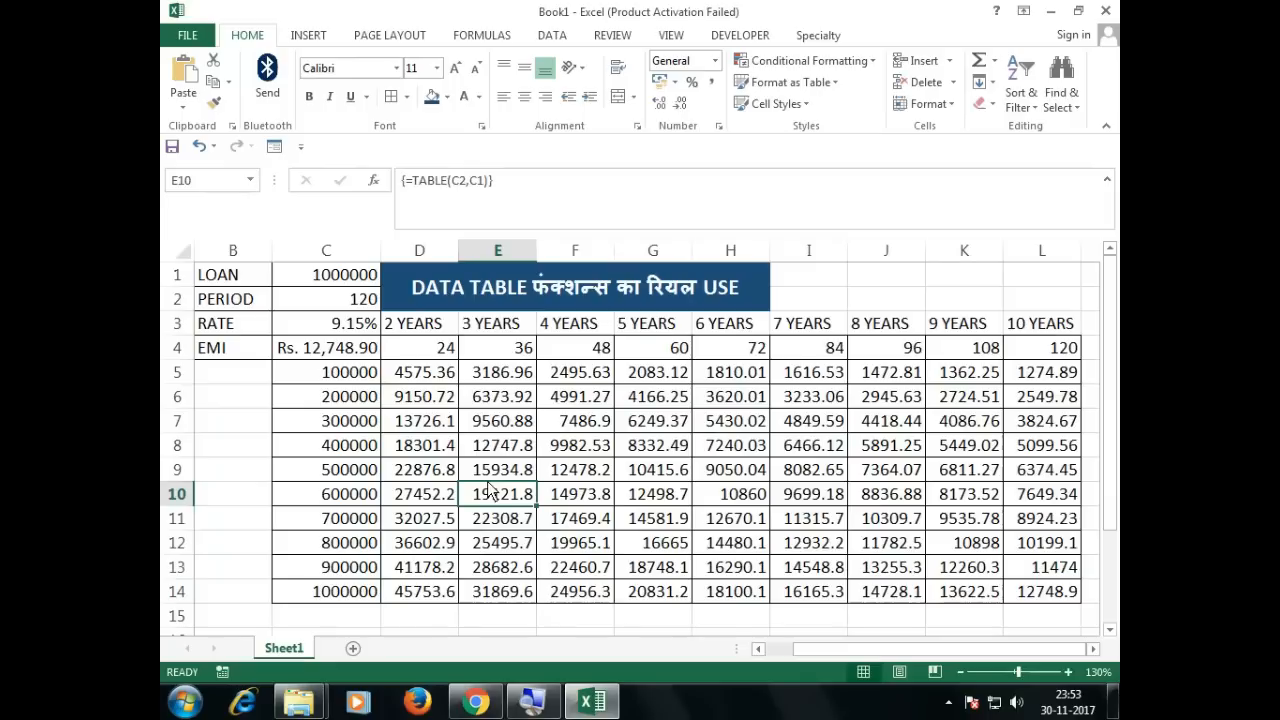